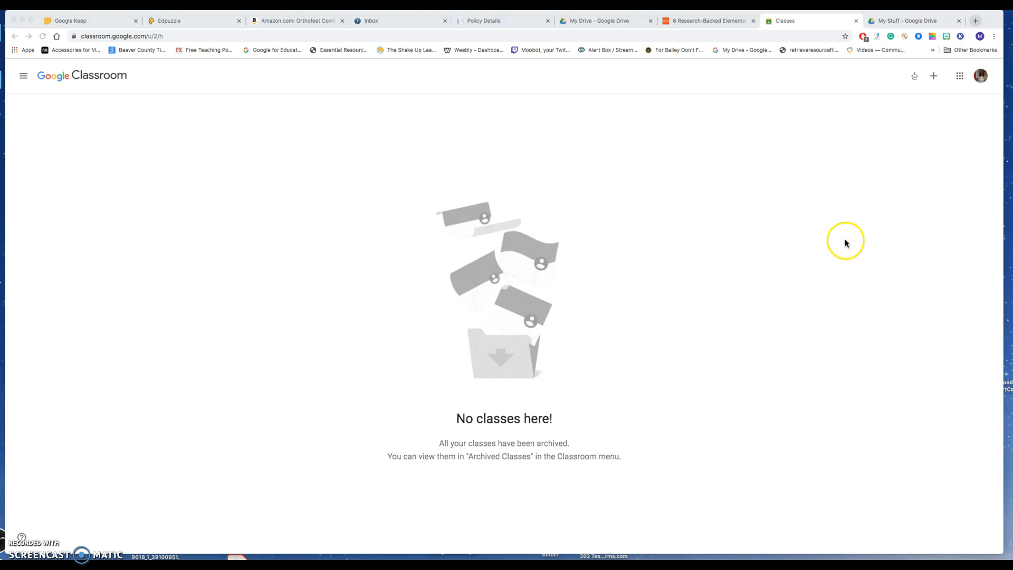
Create a new class named Science, acknowledging the notice about using Classroom at a school with students
click(934, 78)
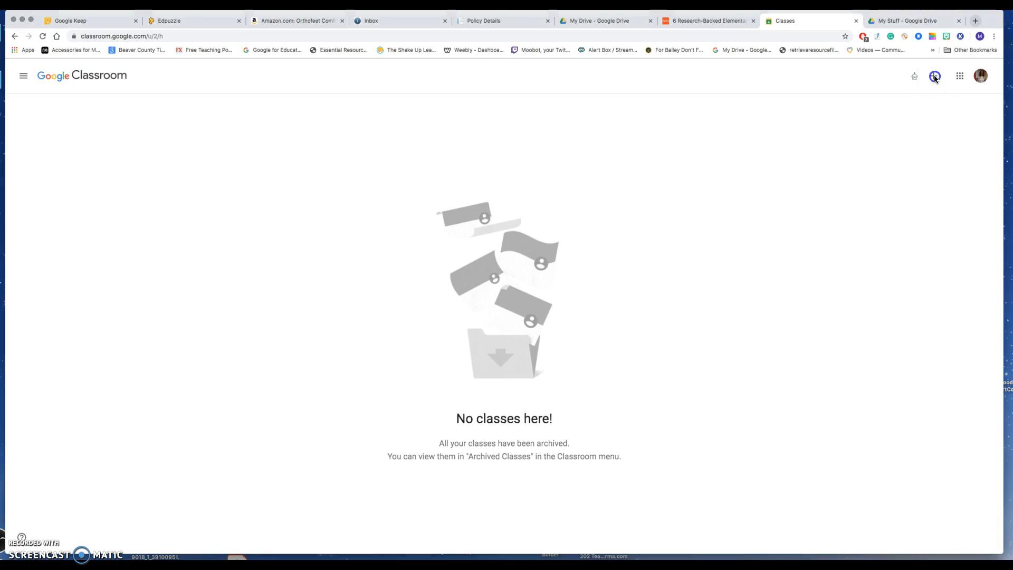
click(934, 78)
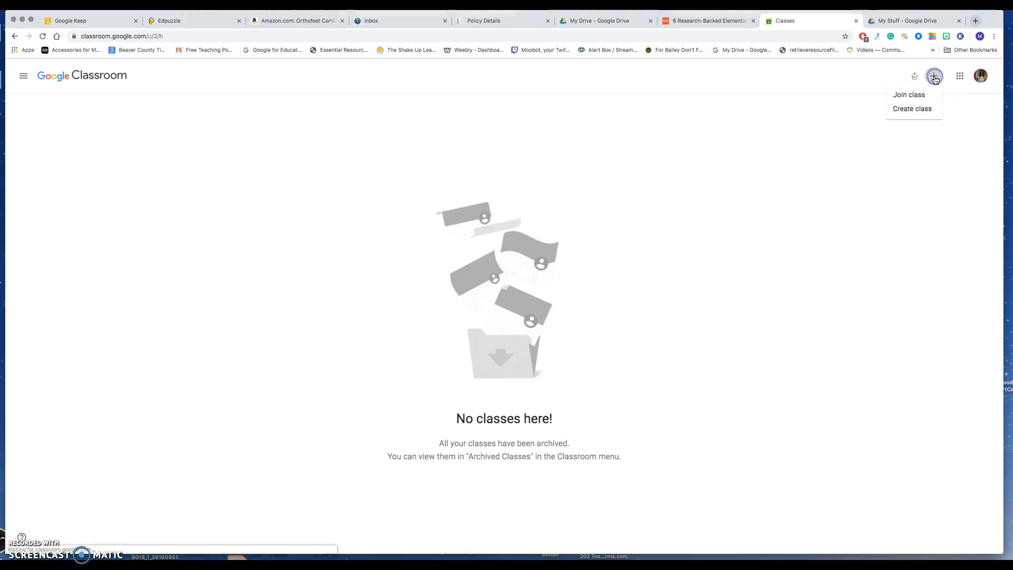
click(921, 110)
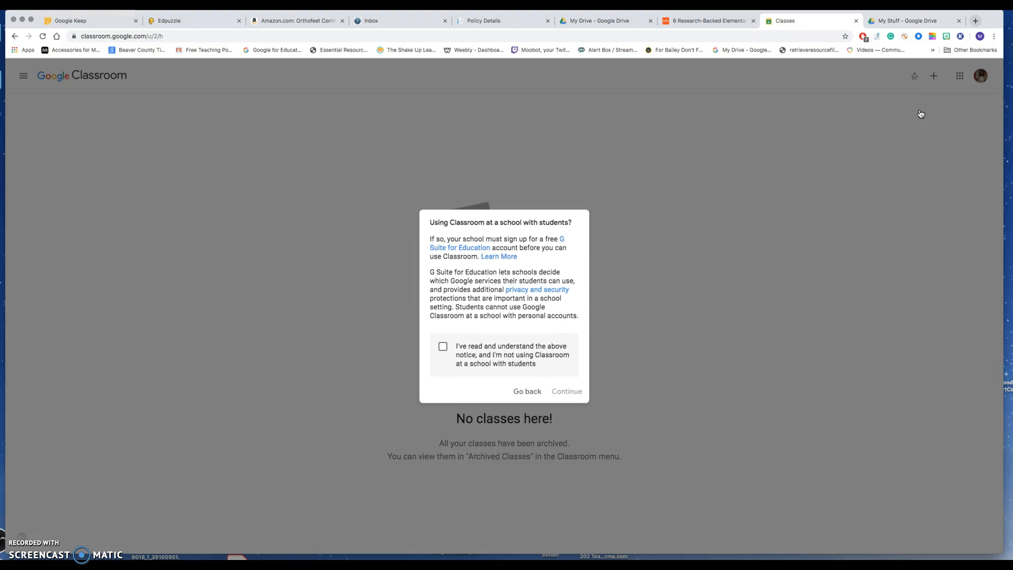
click(442, 349)
click(562, 393)
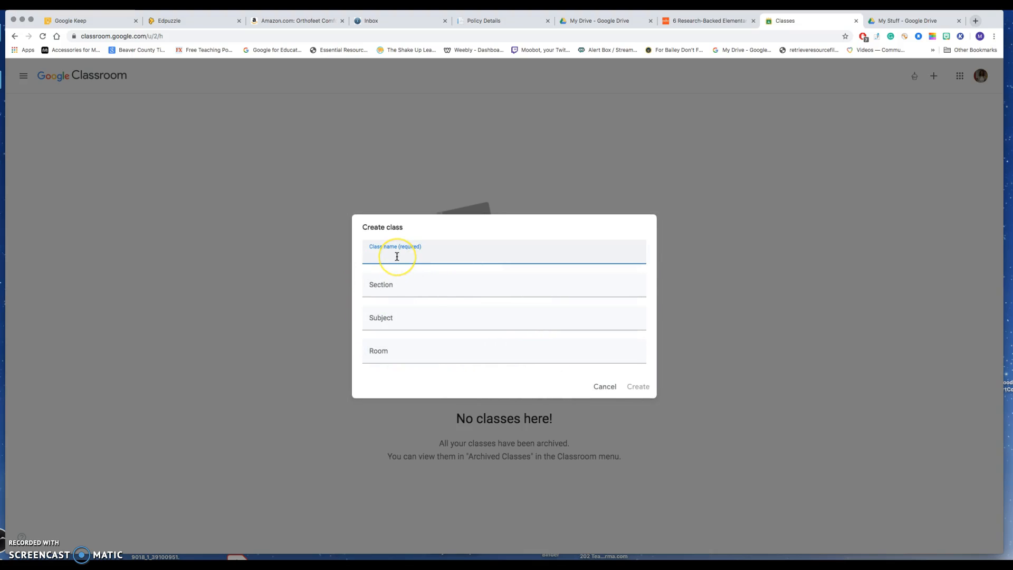
text(Science)
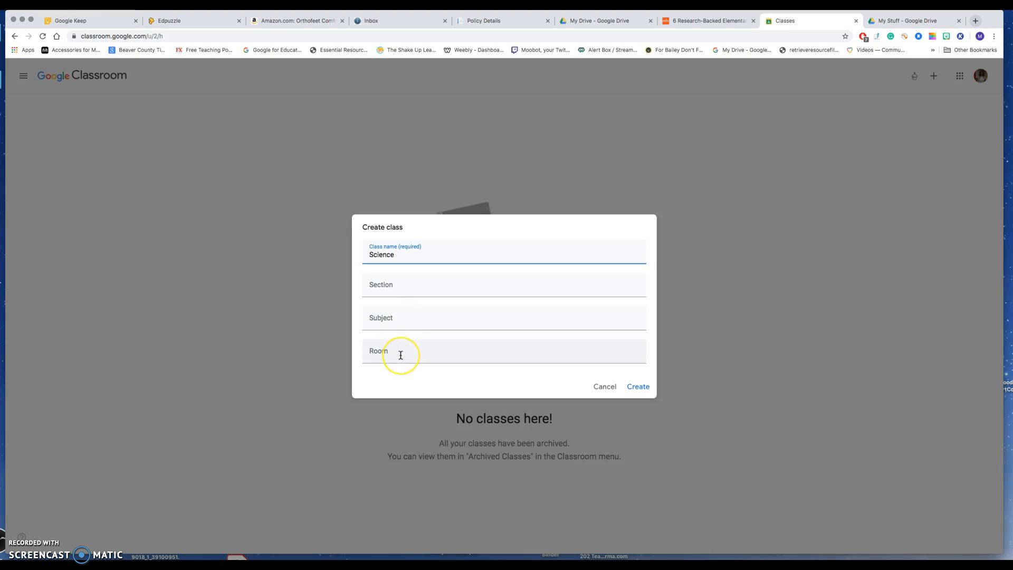
click(633, 389)
click(633, 389)
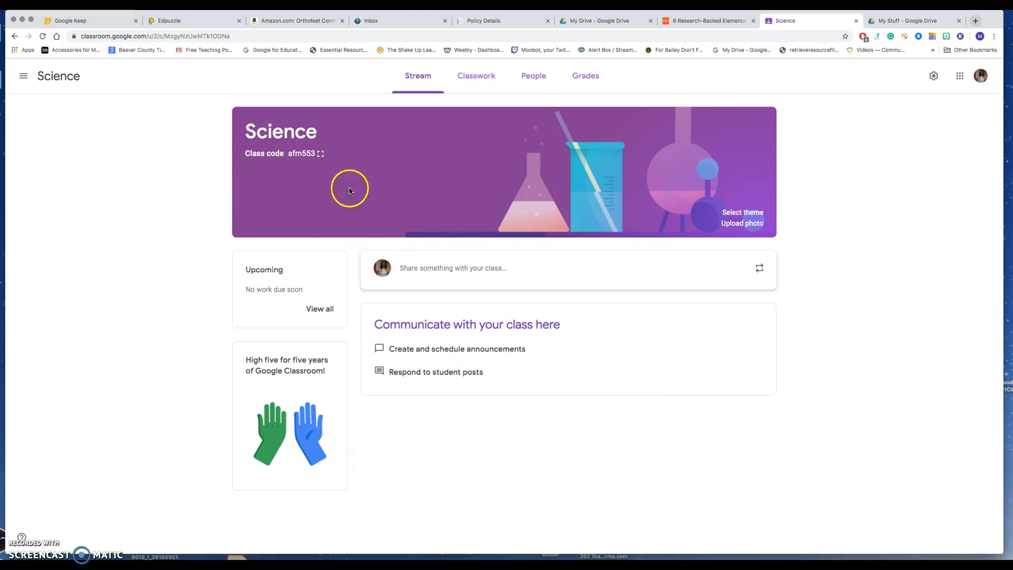
View the enlarged class code and look over the class theme gallery, closing both
click(320, 155)
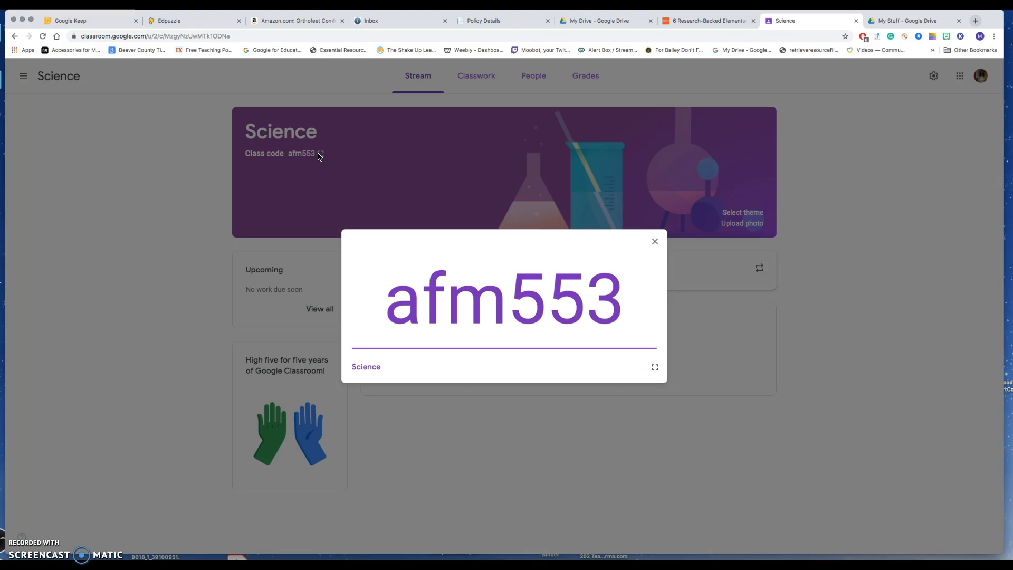
click(655, 241)
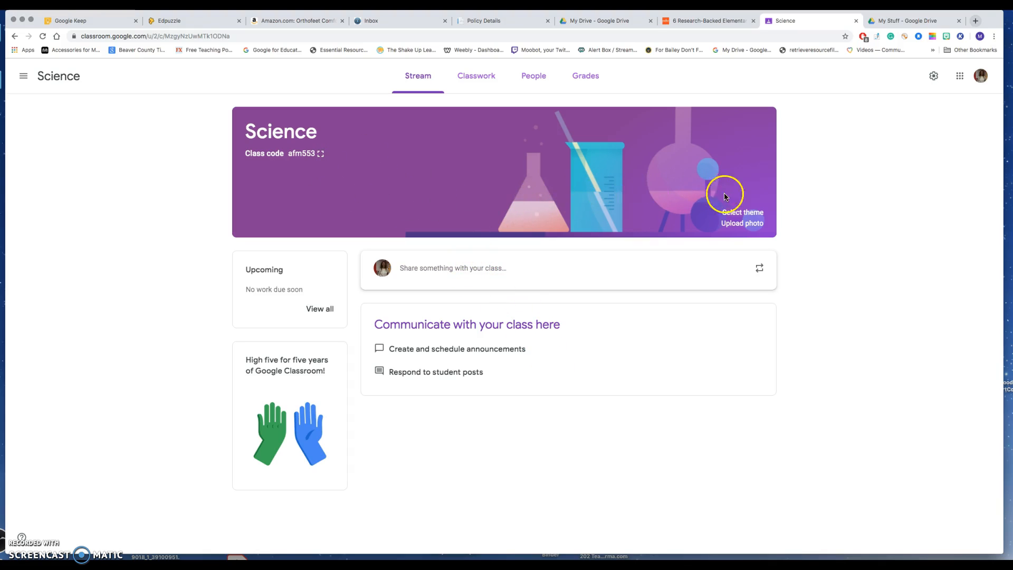
click(741, 213)
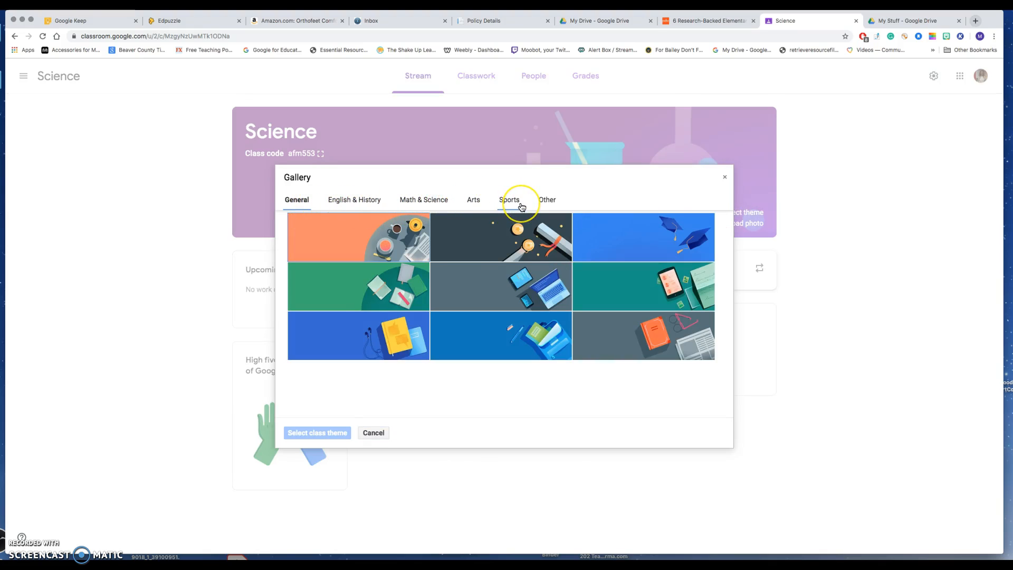
click(724, 176)
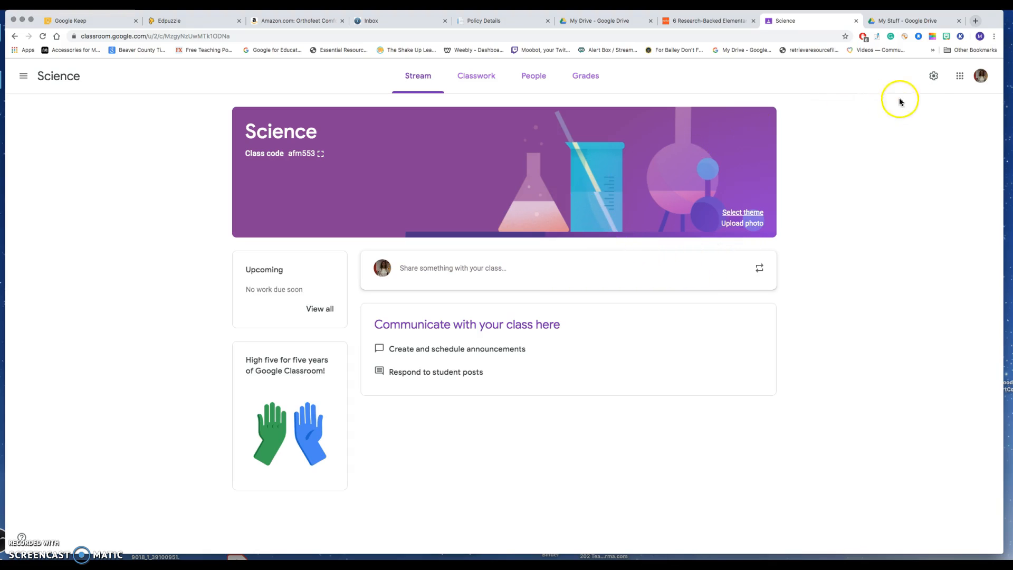
Set the class Stream permission to "Only teachers can post or comment" and save the class settings
click(932, 78)
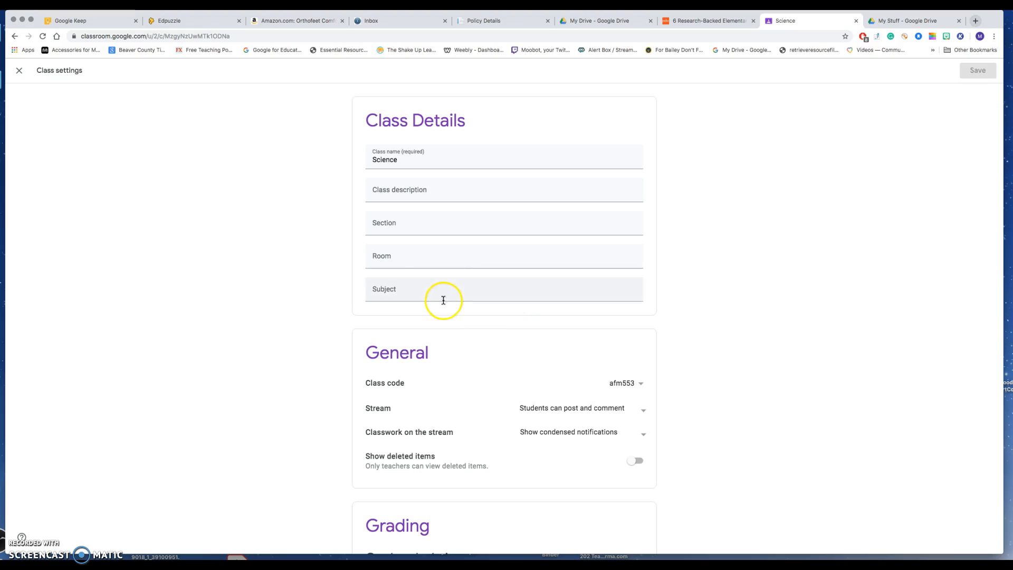
scroll(457, 354, down, 3)
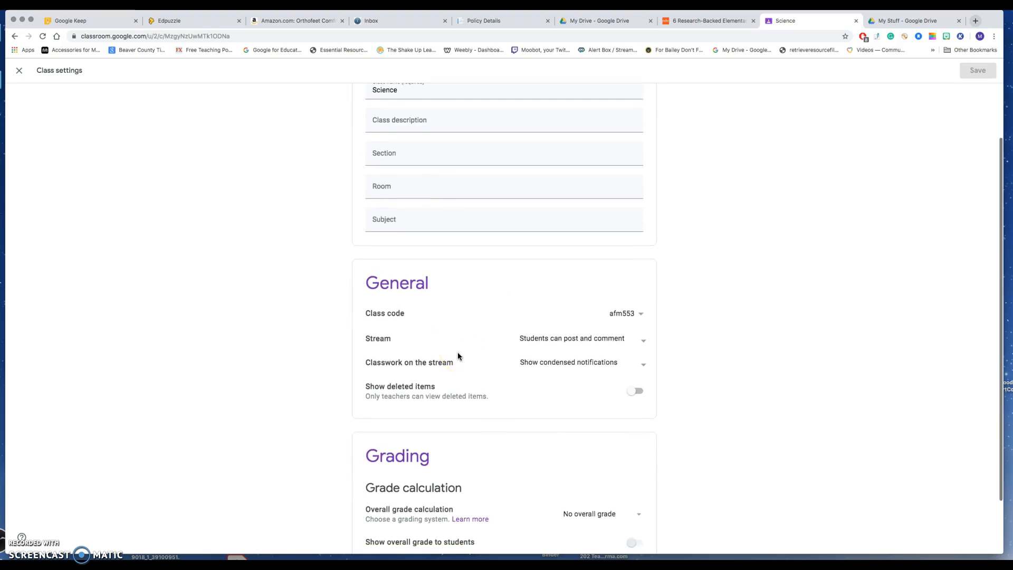
scroll(458, 355, down, 2)
click(525, 286)
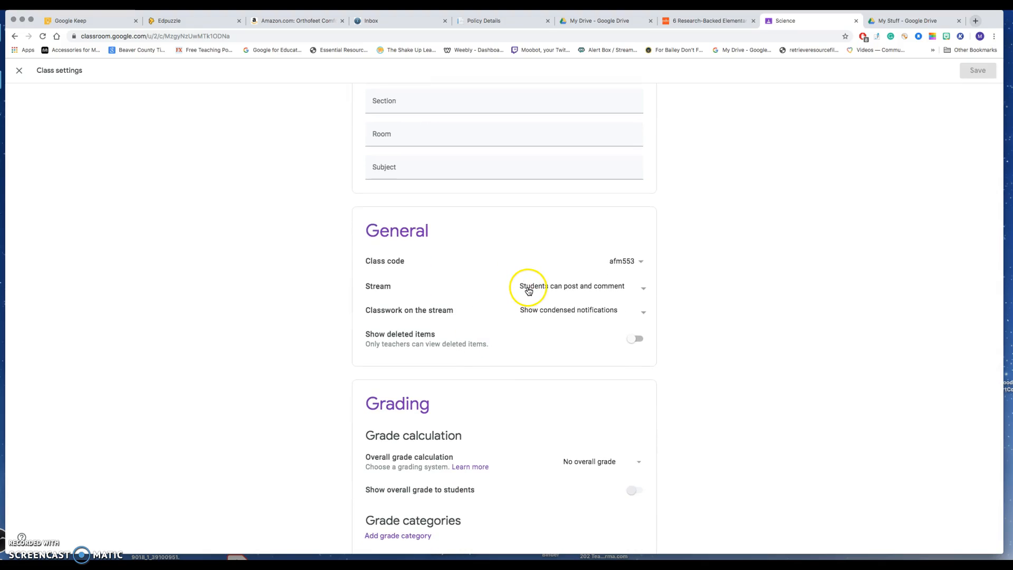
click(643, 292)
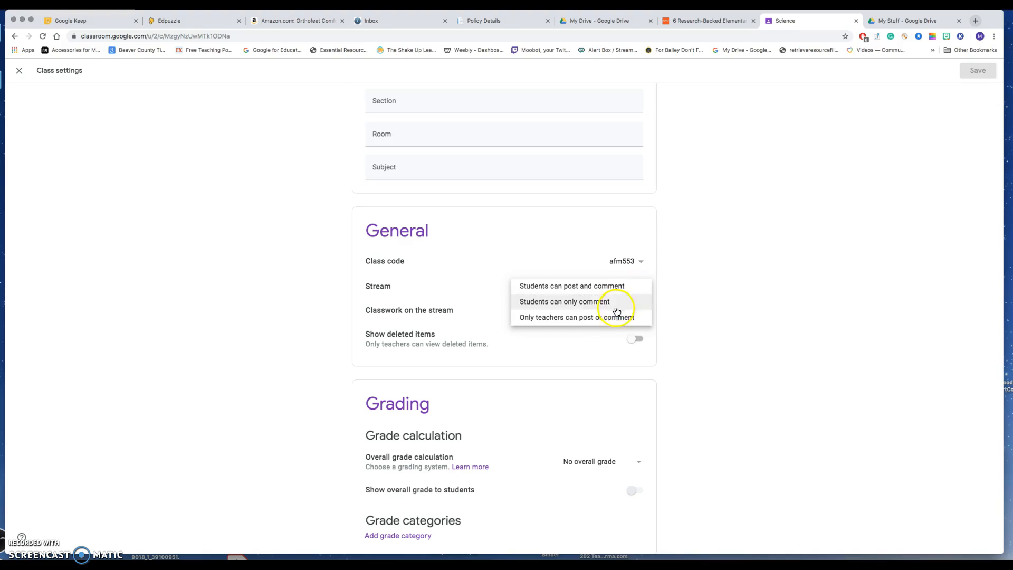
click(606, 319)
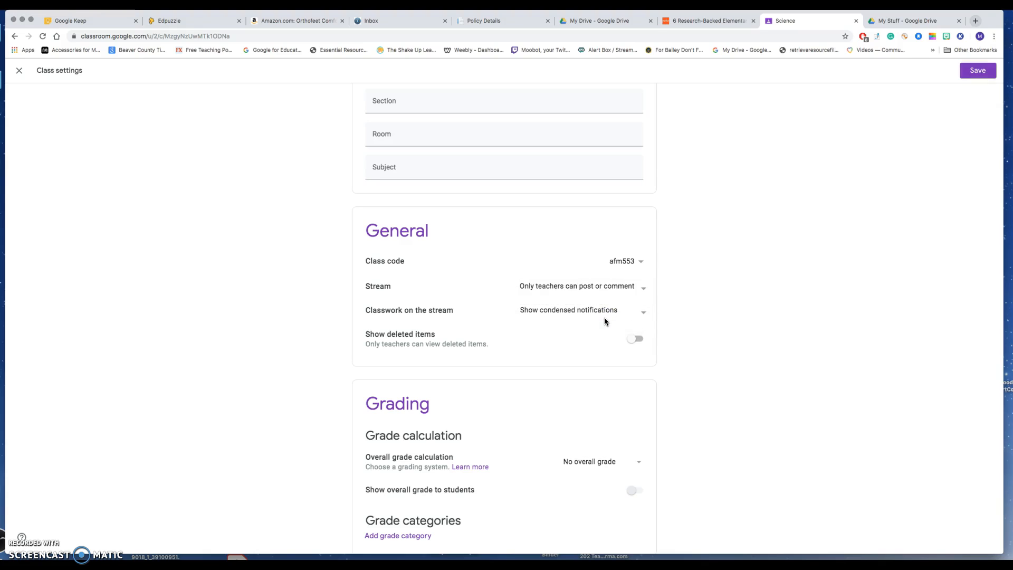
scroll(604, 320, down, 1)
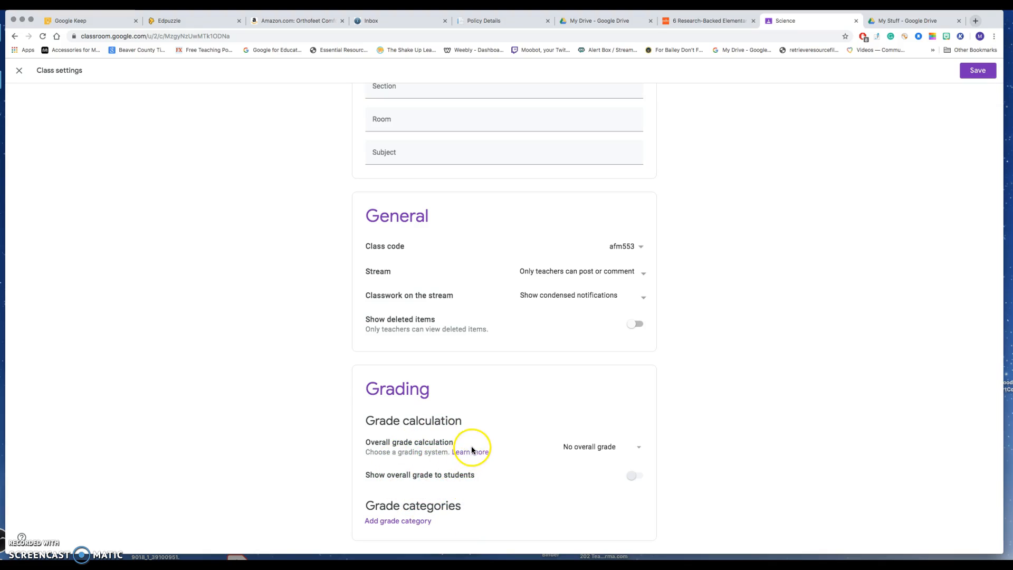
scroll(472, 449, up, 5)
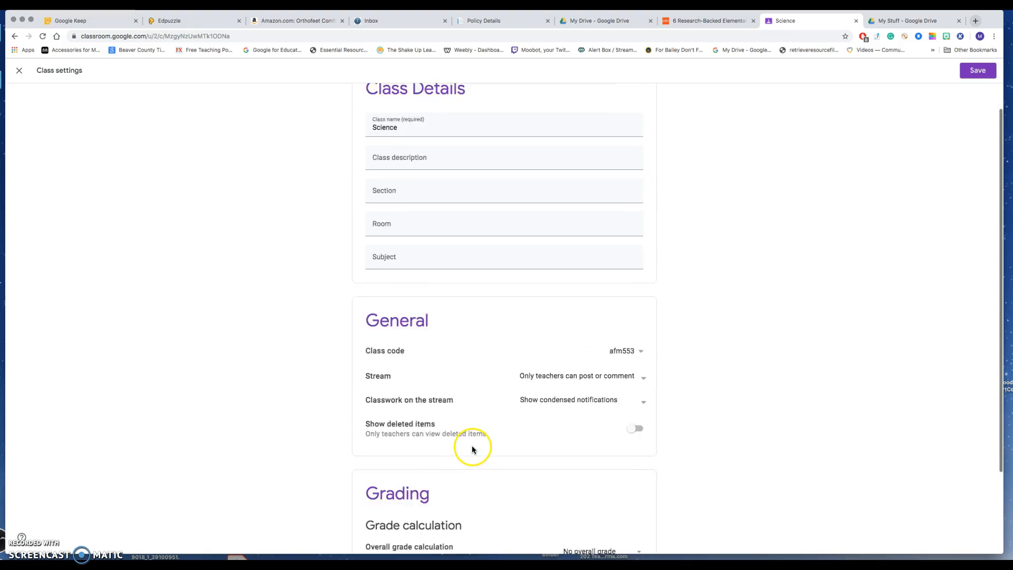
click(975, 74)
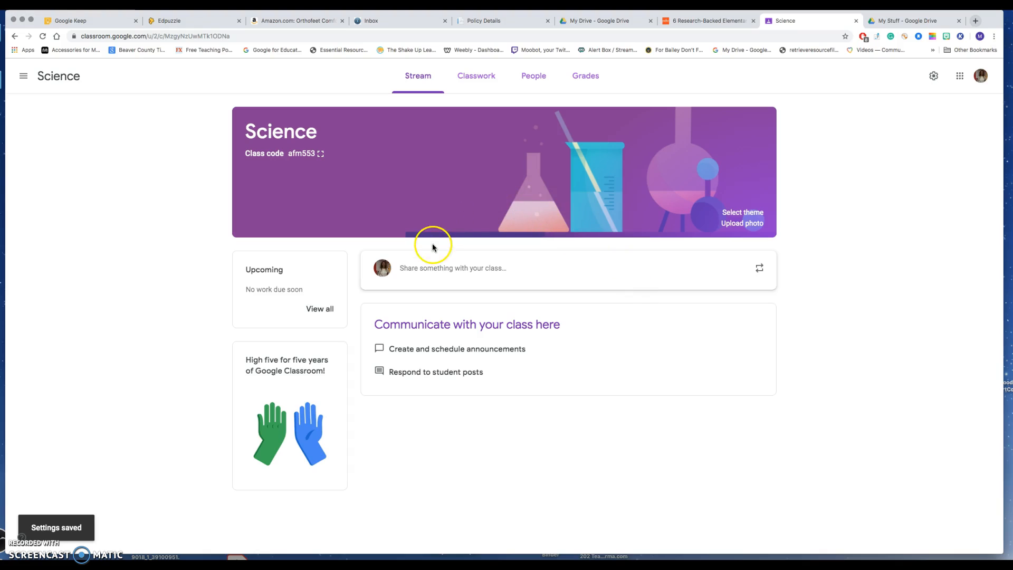
Look through the Science class's Classwork, People and Grades pages
click(473, 77)
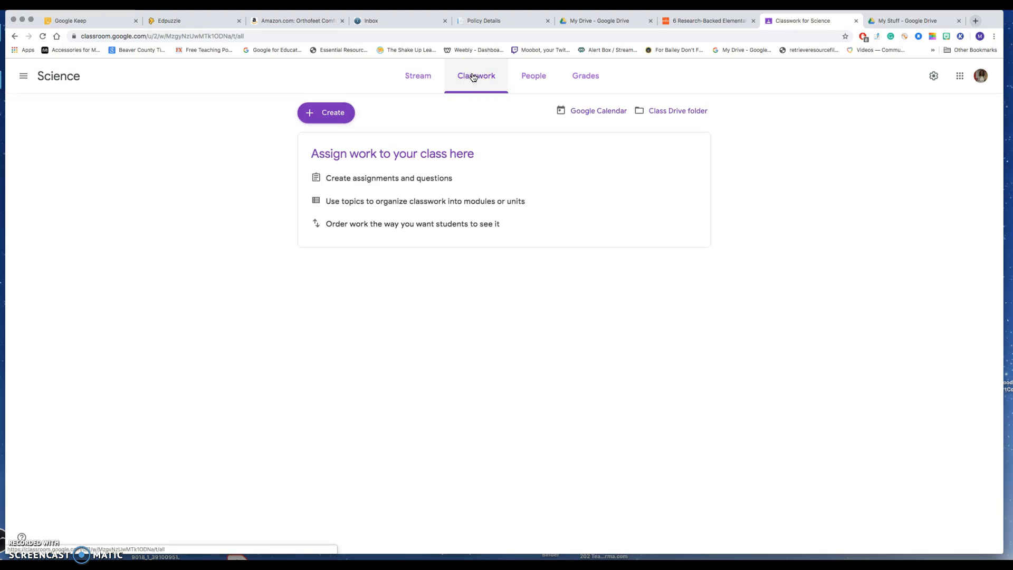
click(534, 80)
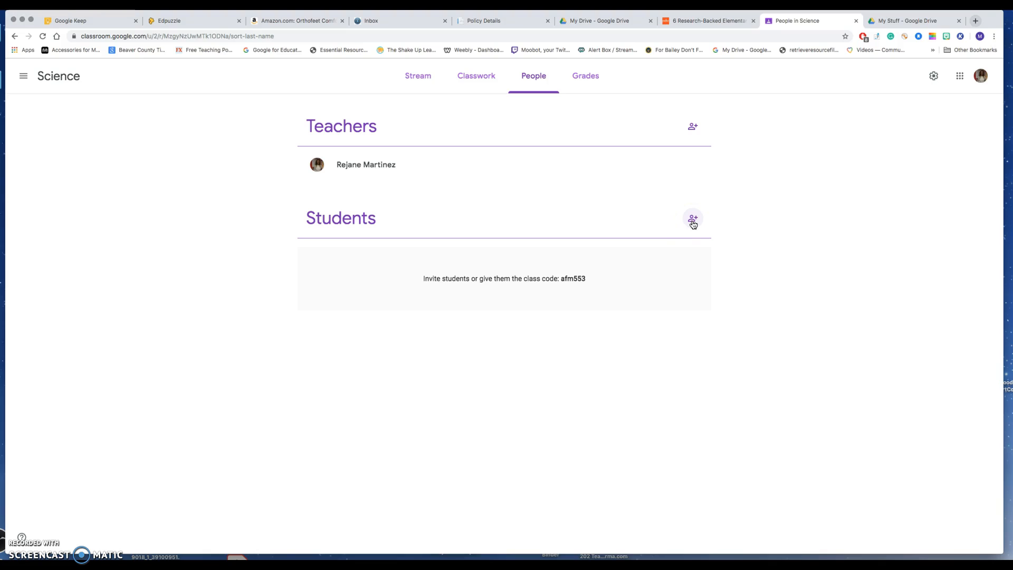
click(587, 77)
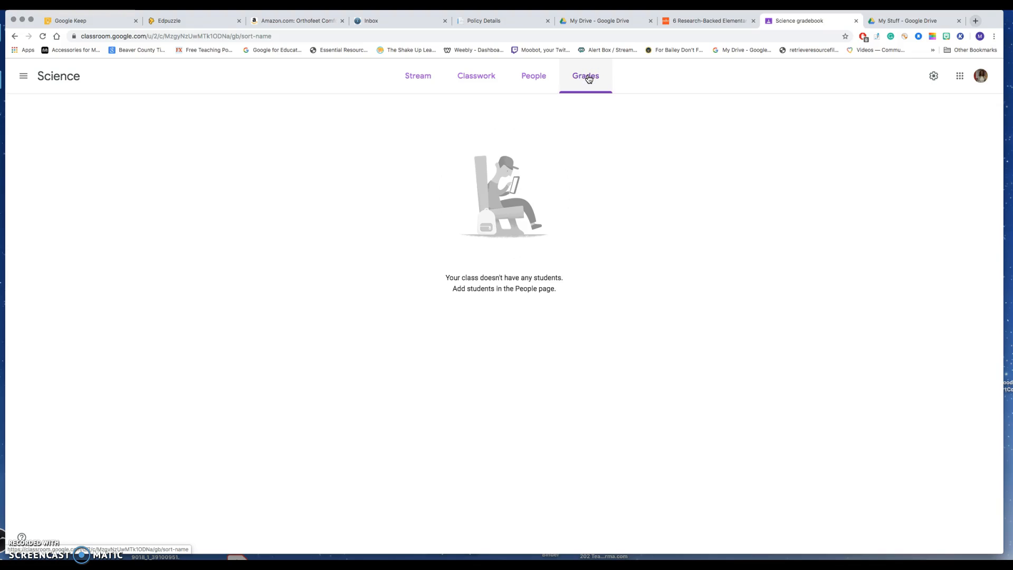
Start a new assignment in the class's Classwork and title it "Light and Sound"
click(483, 79)
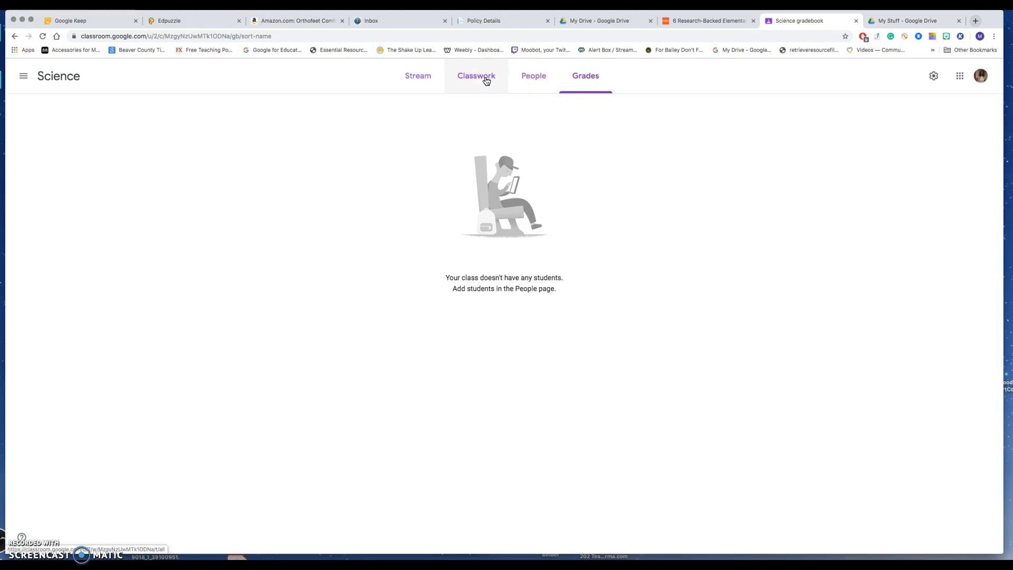
click(486, 80)
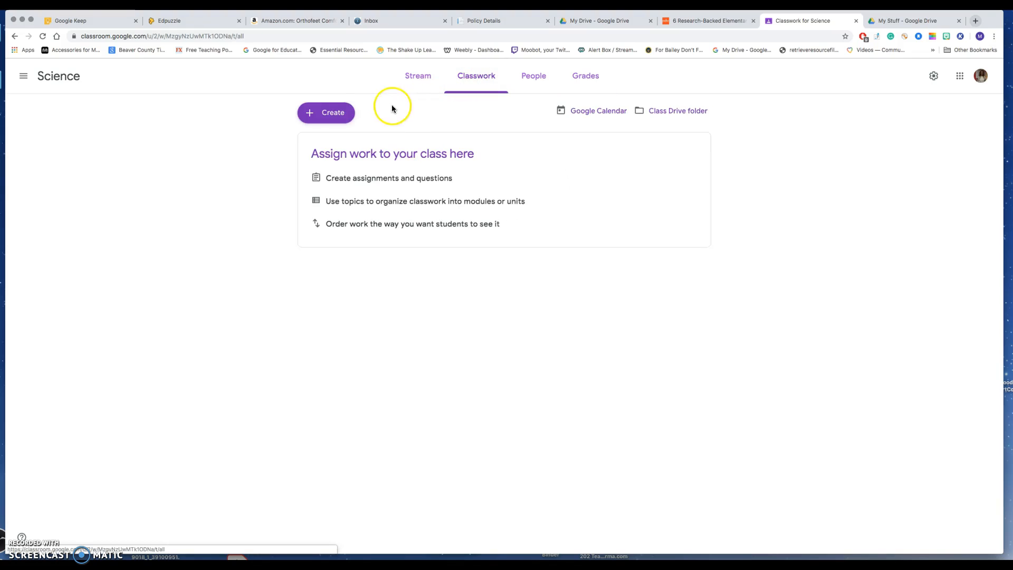
click(329, 114)
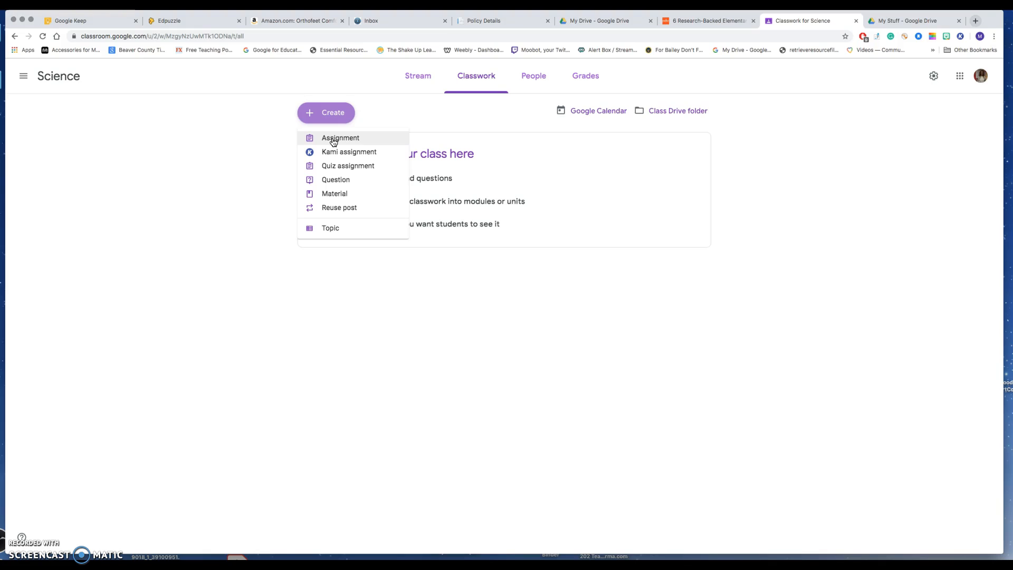
click(334, 141)
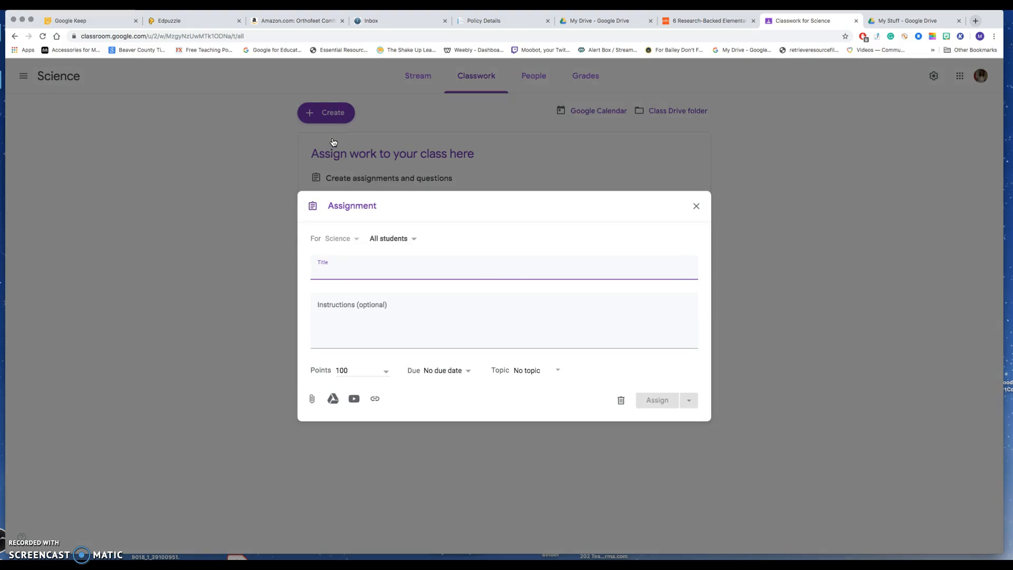
text(Light and Sound)
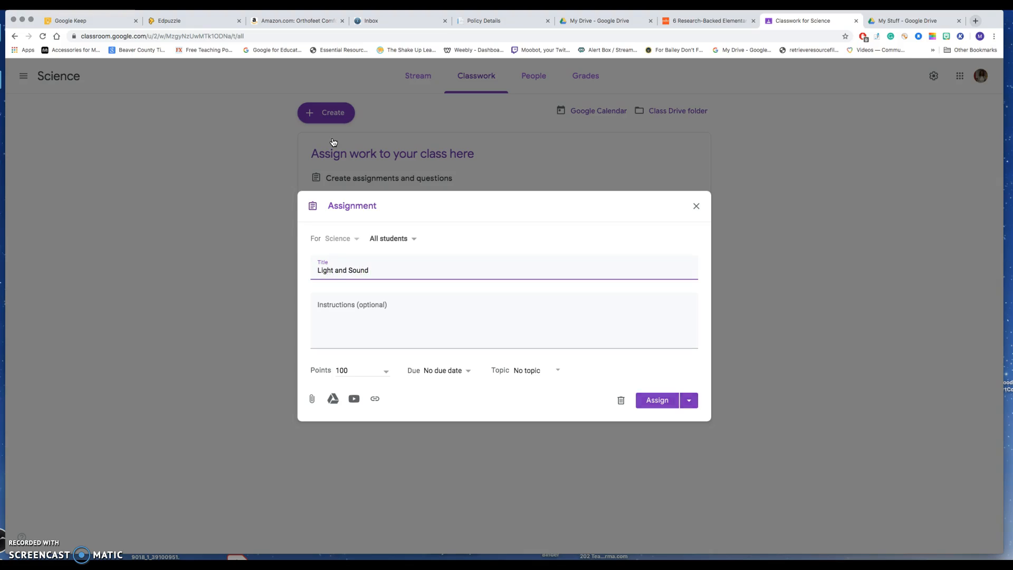
Enter the assignment instructions "Please follow the directions in the assignment carefully. If you need assistance, please ask for help."
click(332, 338)
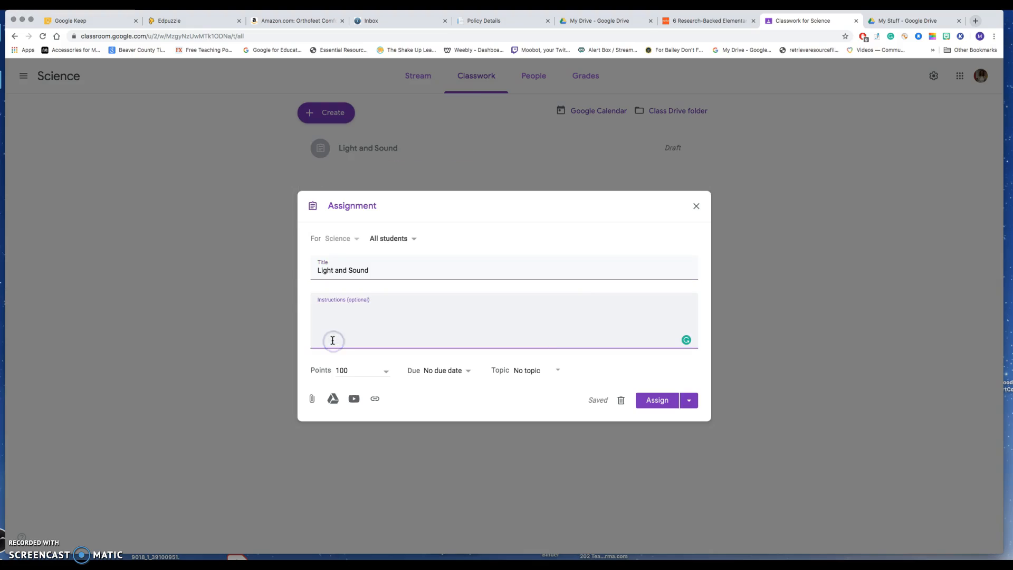
text(Please follow the directions in the assignment careful)
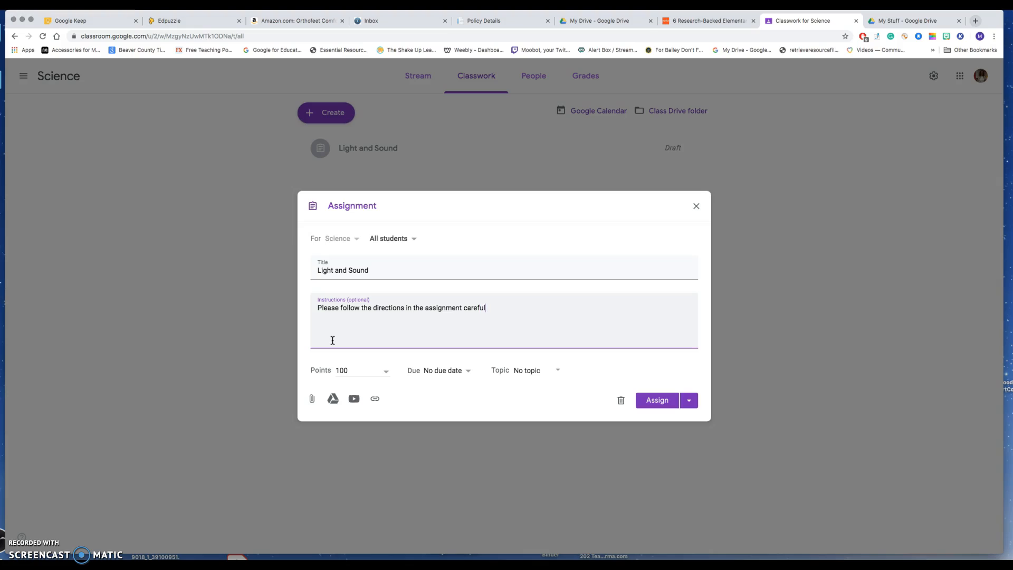
text(lyu)
text(  If you nee)
text(d assistan)
text(ce, pke)
text(ad)
text(for help.)
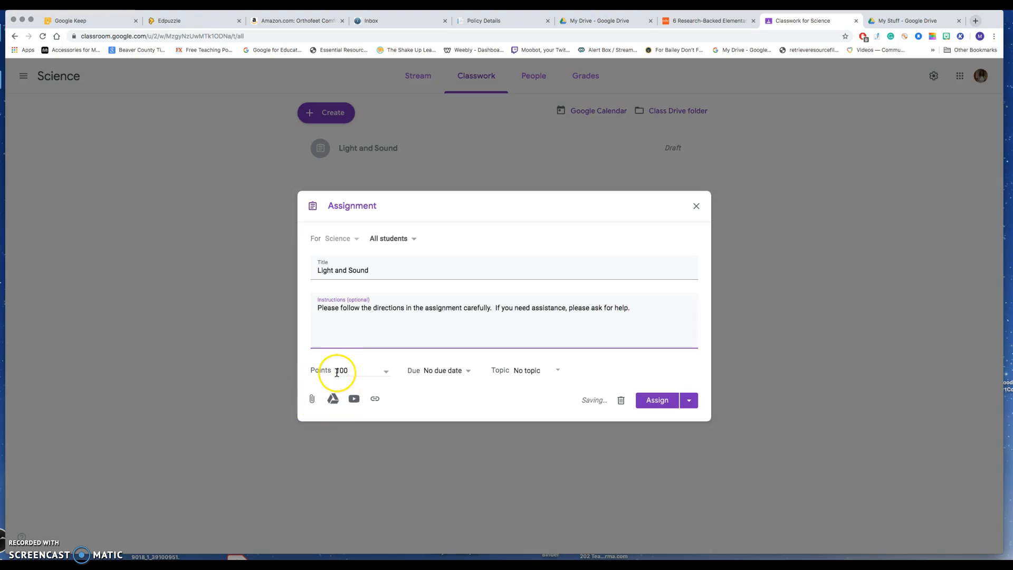
Check the assignment's points and due date options, and give it a new topic named Light and Sound
click(386, 372)
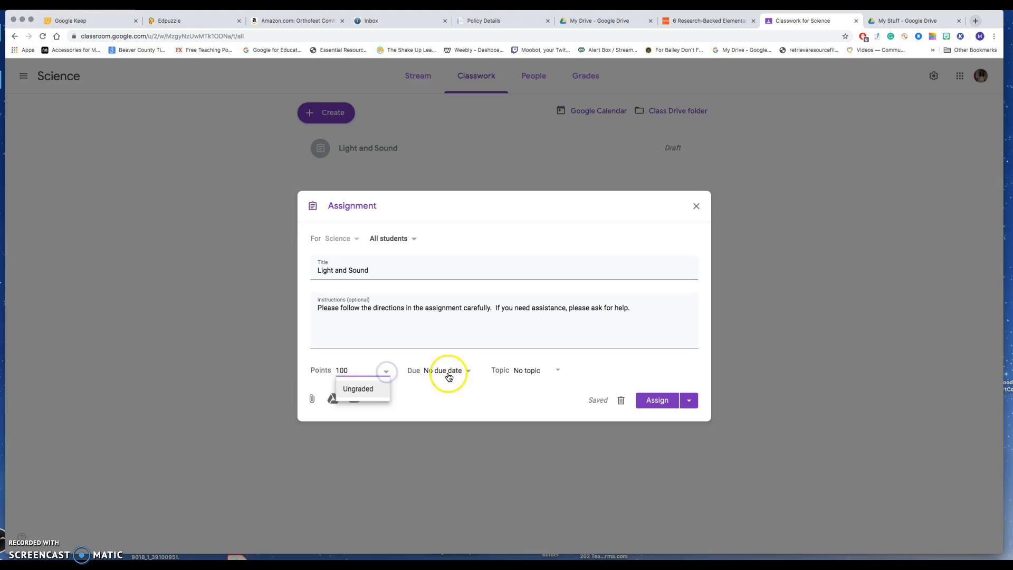
click(468, 371)
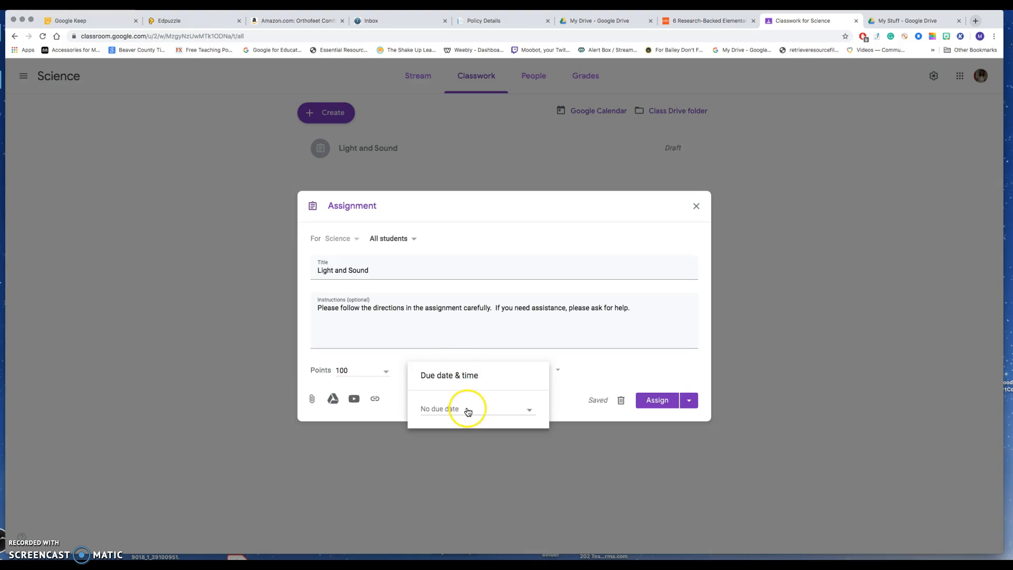
click(487, 353)
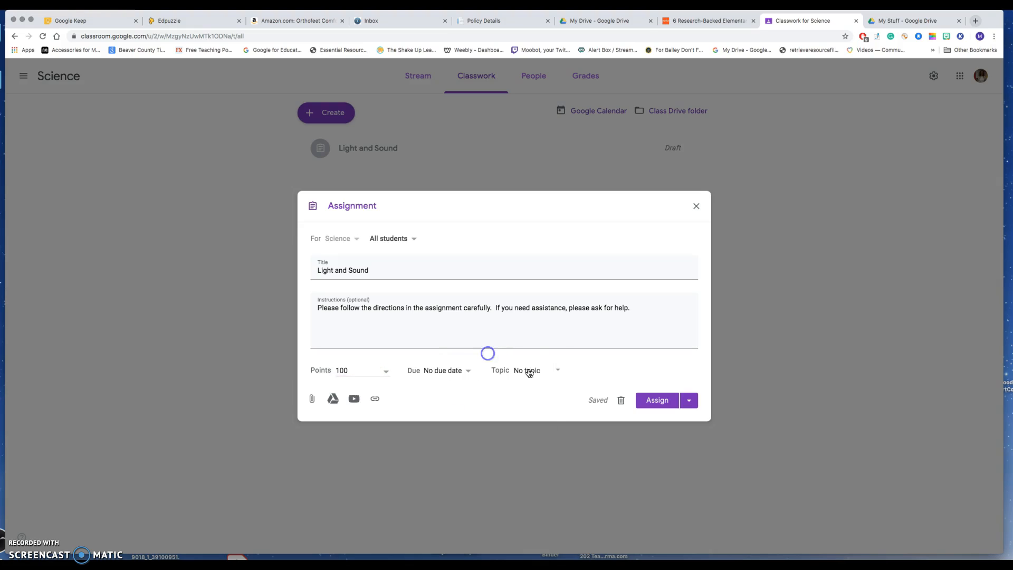
click(558, 371)
click(539, 392)
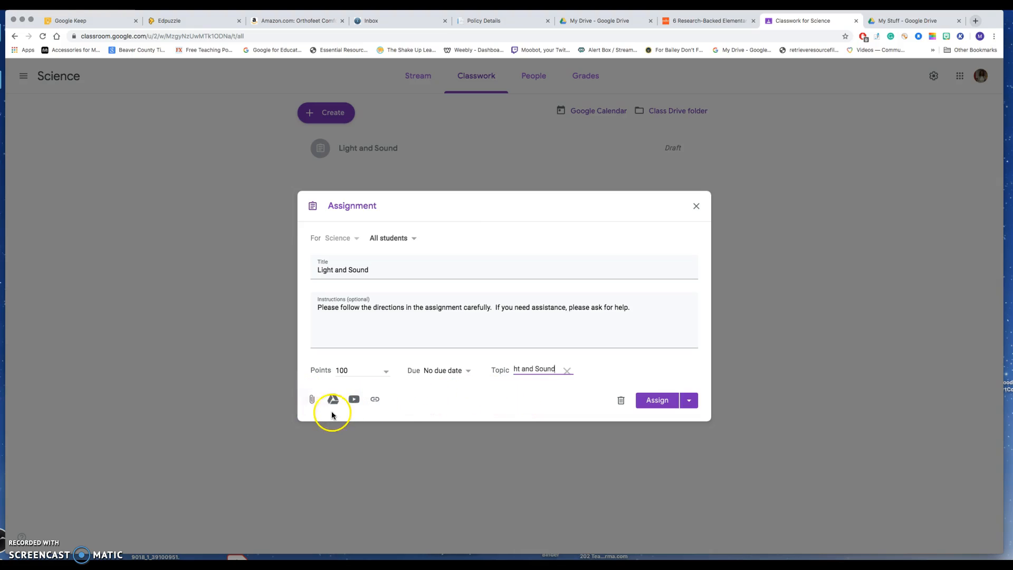
Attach Mixtures and Solutions.pptx from the My Stuff folder in Google Drive to the Light and Sound assignment
click(313, 413)
click(381, 403)
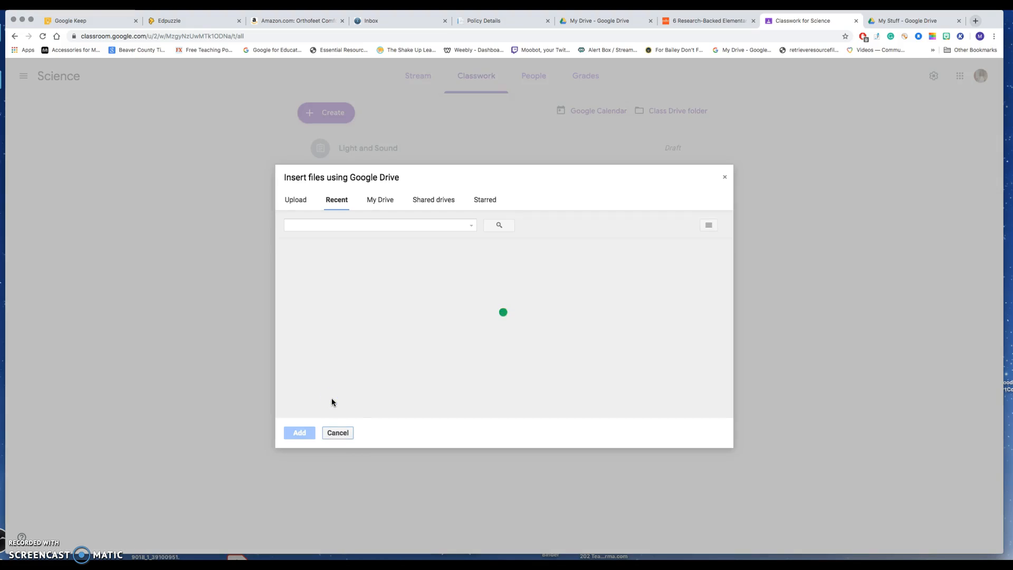
click(365, 288)
click(374, 201)
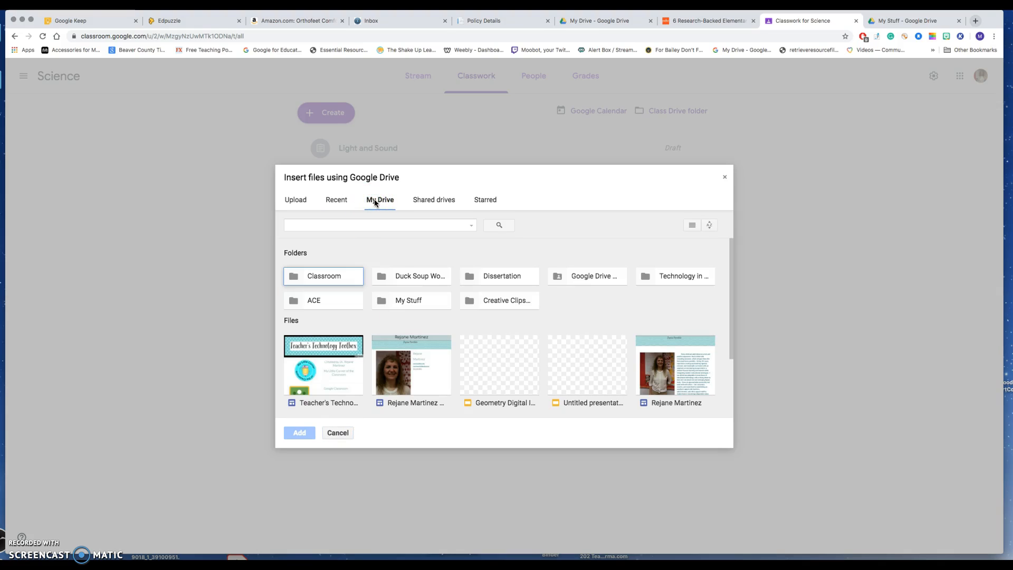
scroll(393, 300, down, 3)
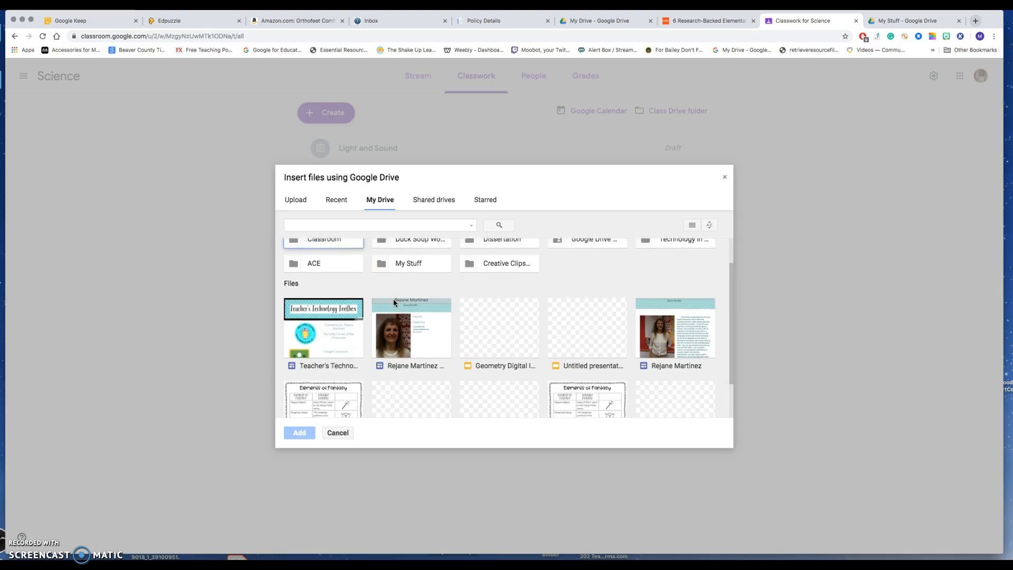
scroll(394, 301, up, 3)
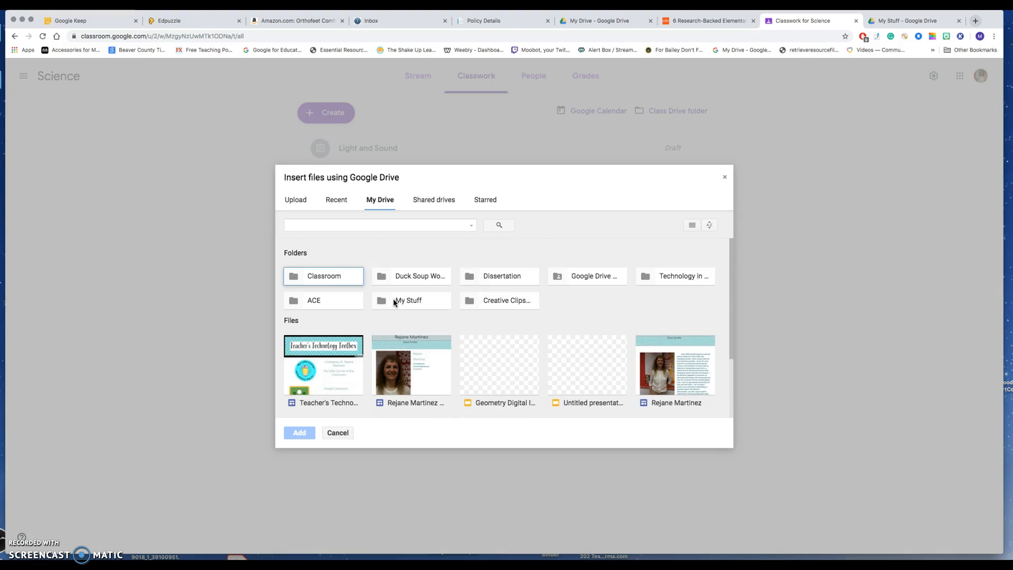
double_click(413, 303)
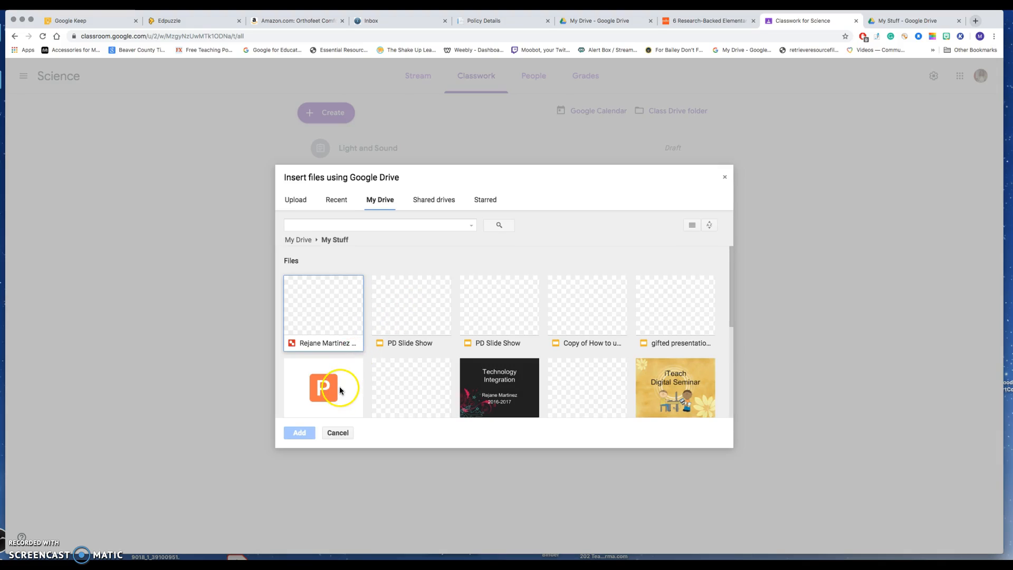
scroll(339, 389, down, 5)
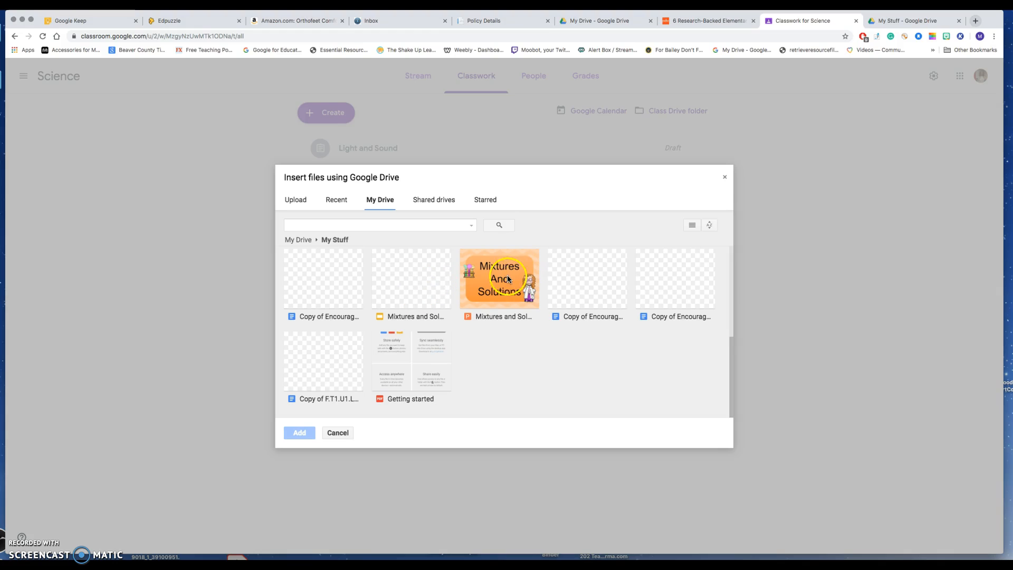
double_click(489, 280)
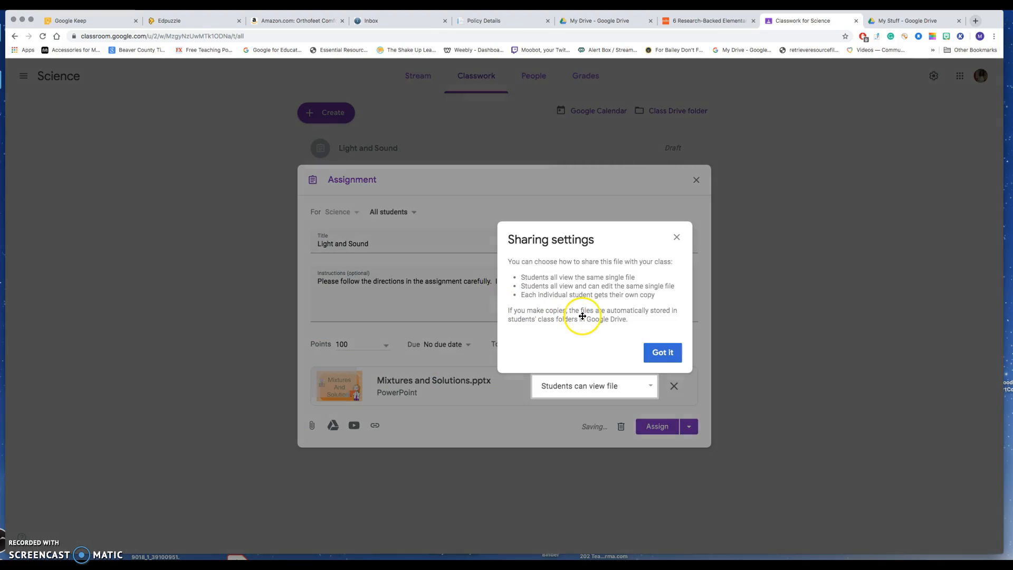
Dismiss the sharing settings notice and set the attached PowerPoint to make a copy for each student
click(675, 240)
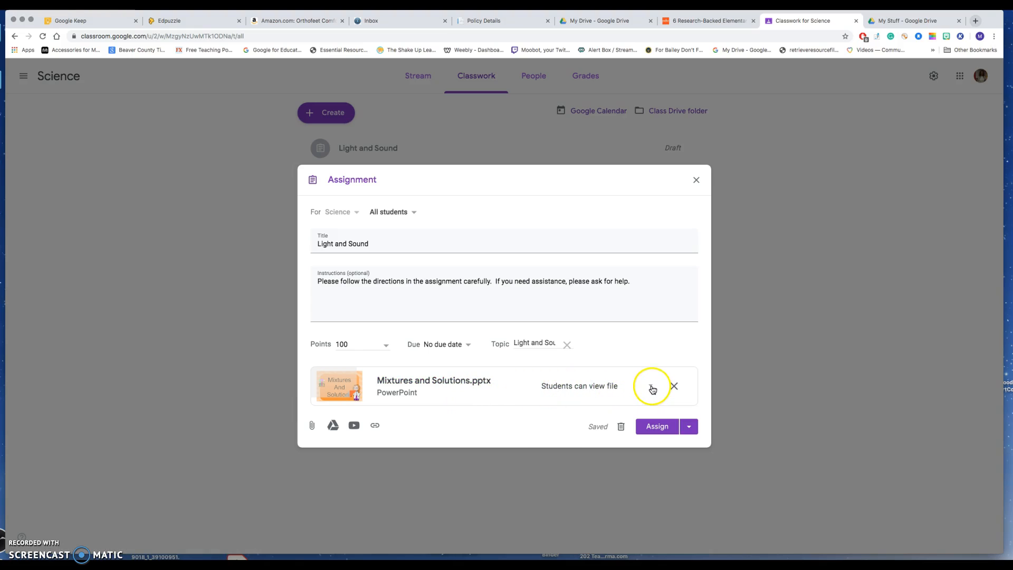
click(642, 389)
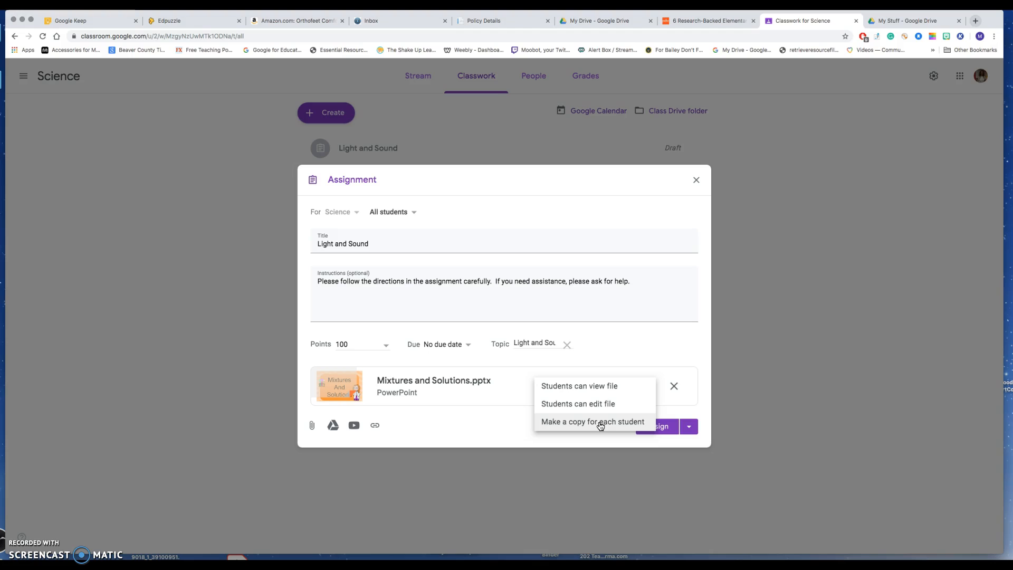
click(600, 422)
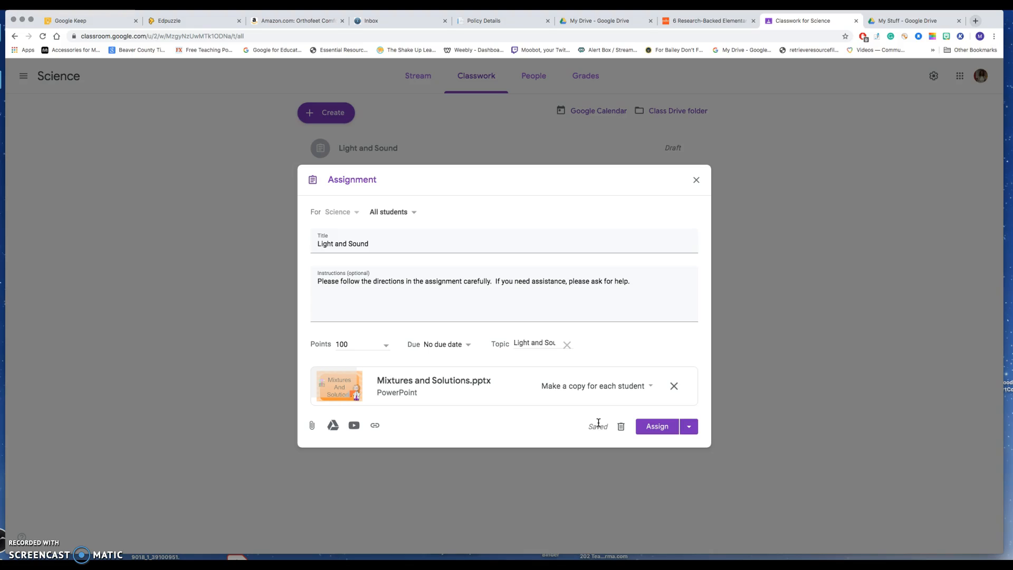
Review the assignment's posting options Assign, Schedule and Save draft without choosing one
click(689, 427)
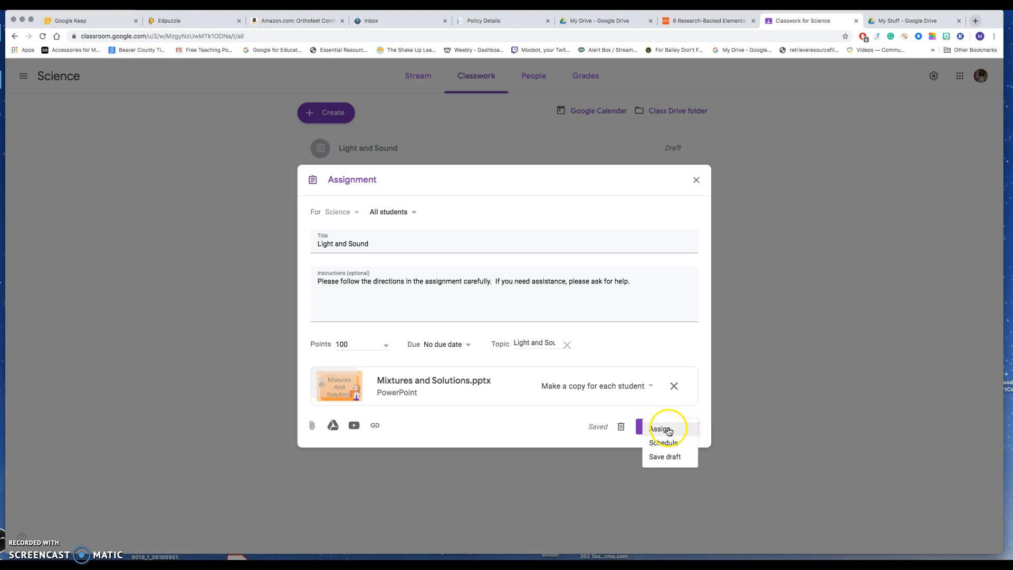
click(666, 445)
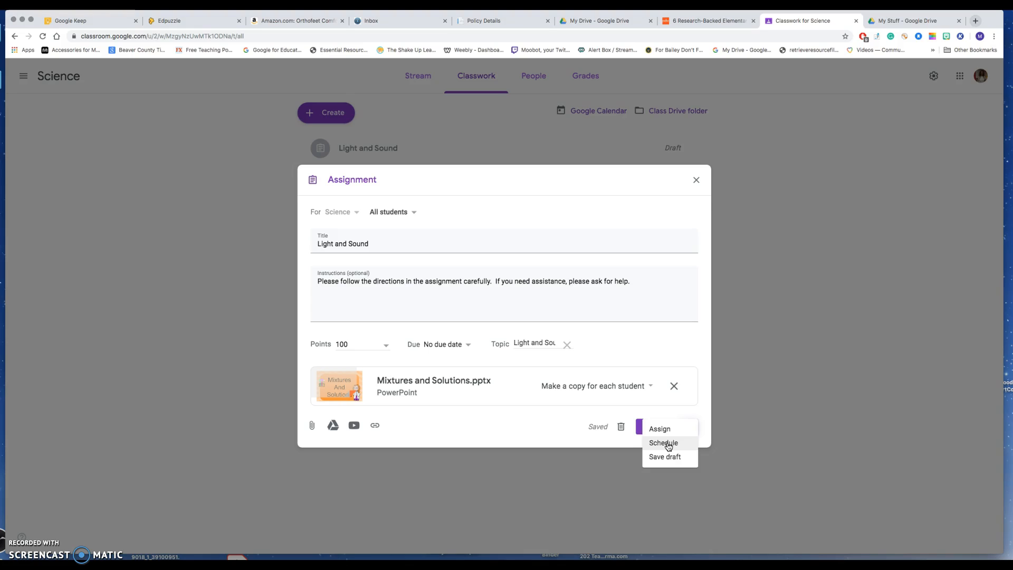
click(666, 463)
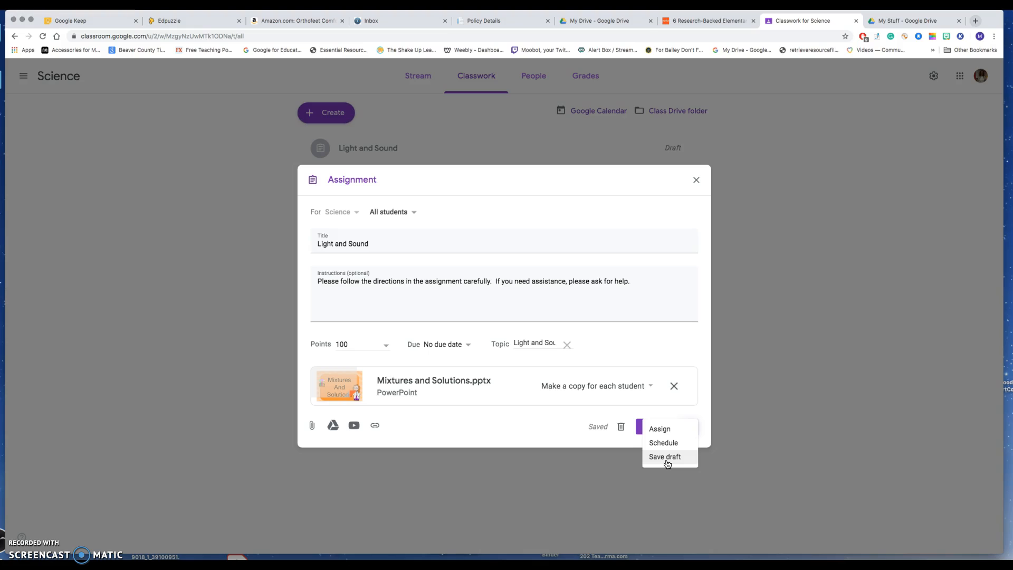
click(666, 430)
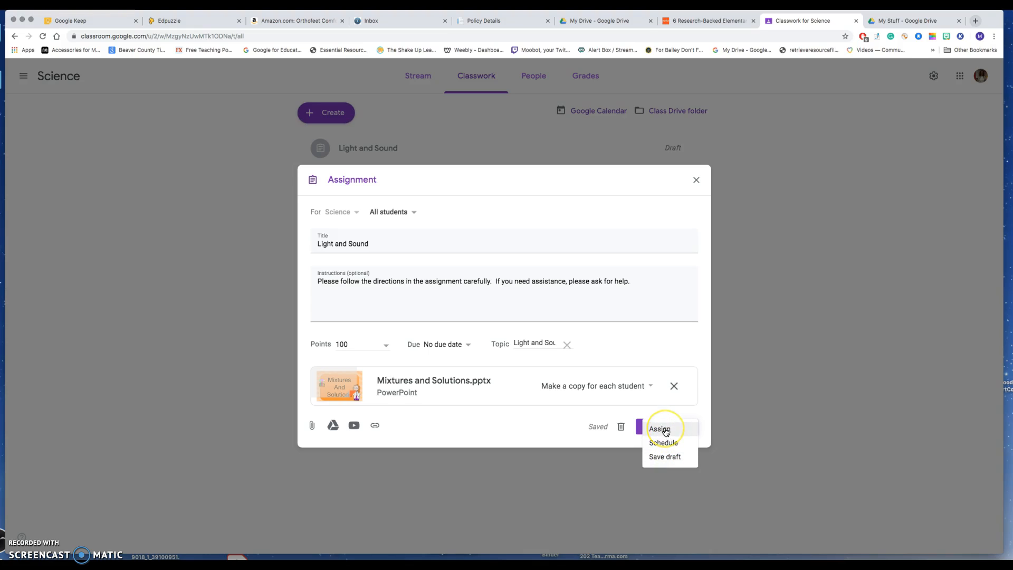
click(536, 430)
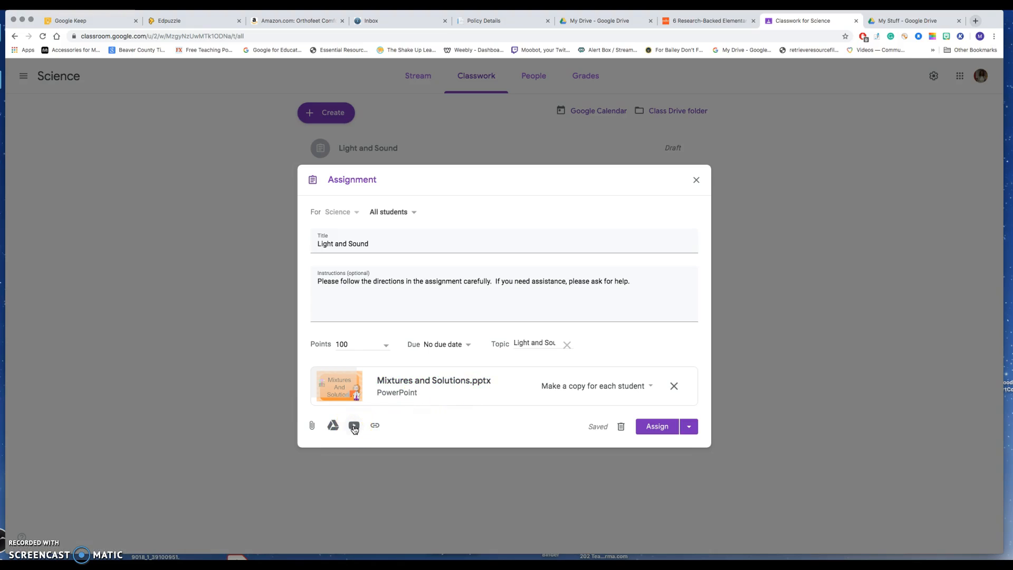
Search YouTube for "mixtures and solutions", attach "The Great Picnic Mix Up: Crash Course Kids #19.1", and save the assignment as a draft
click(354, 428)
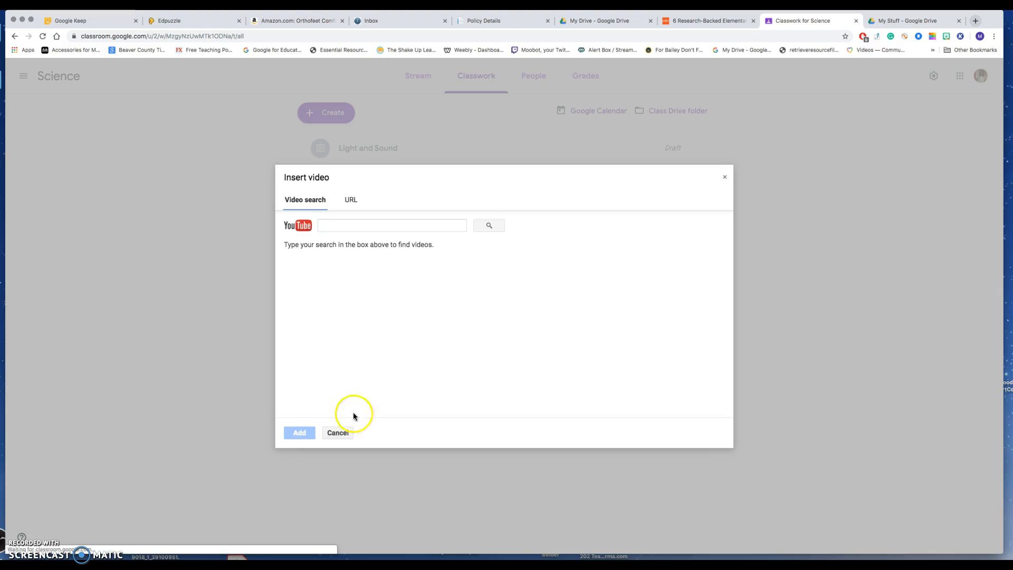
click(330, 225)
text(mi)
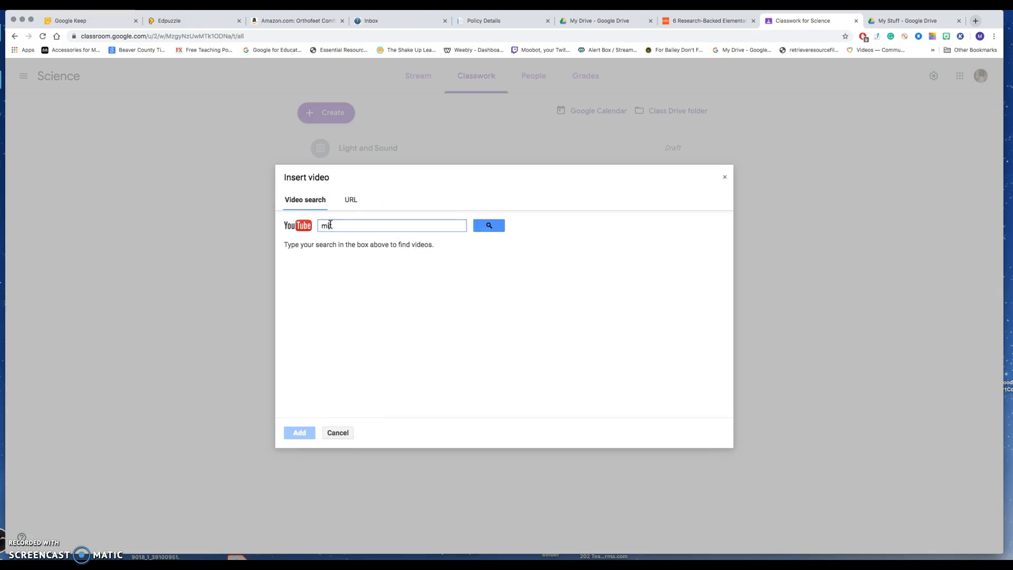
text(xtures and solutions)
key(Return)
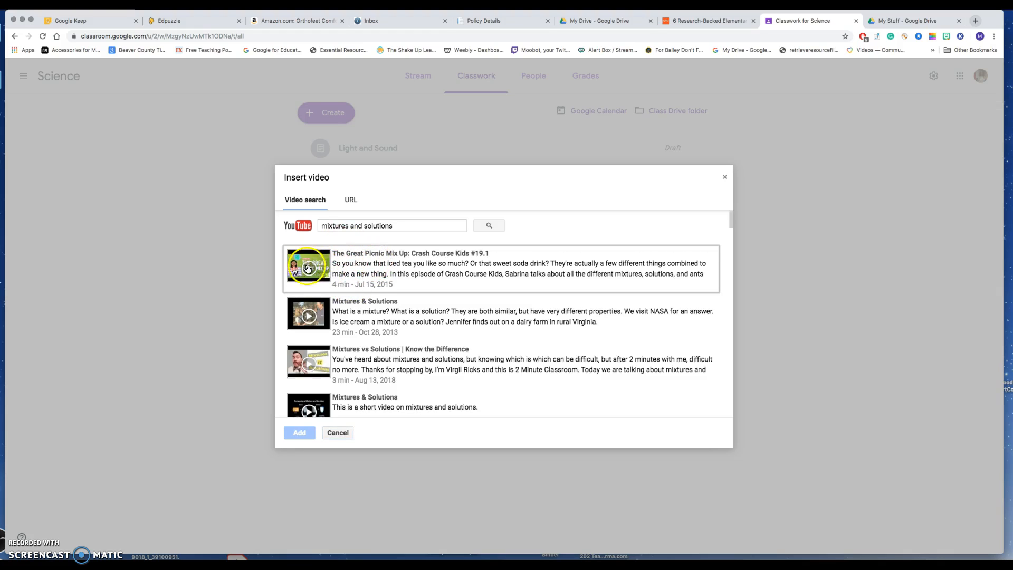
double_click(365, 258)
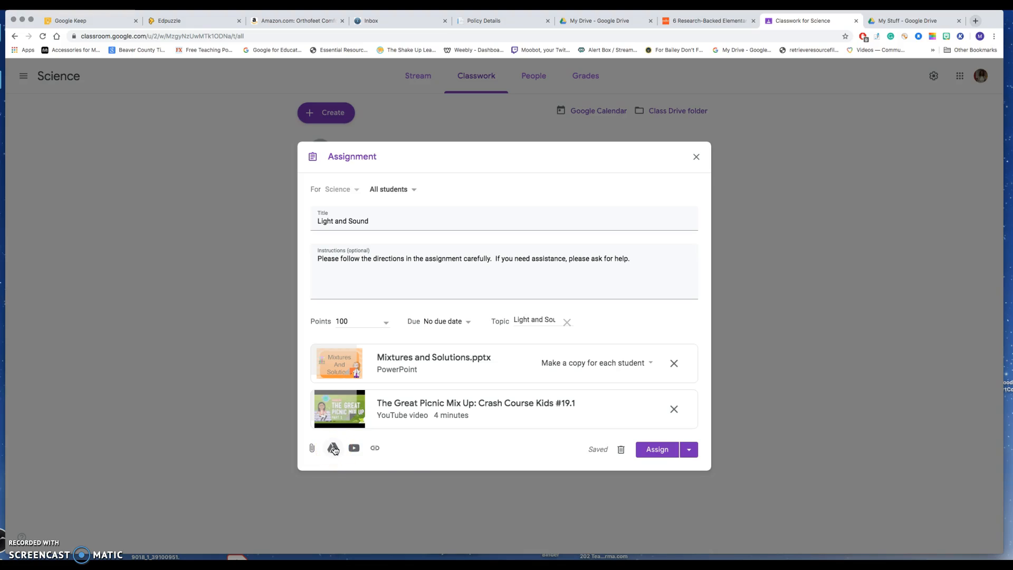
click(687, 450)
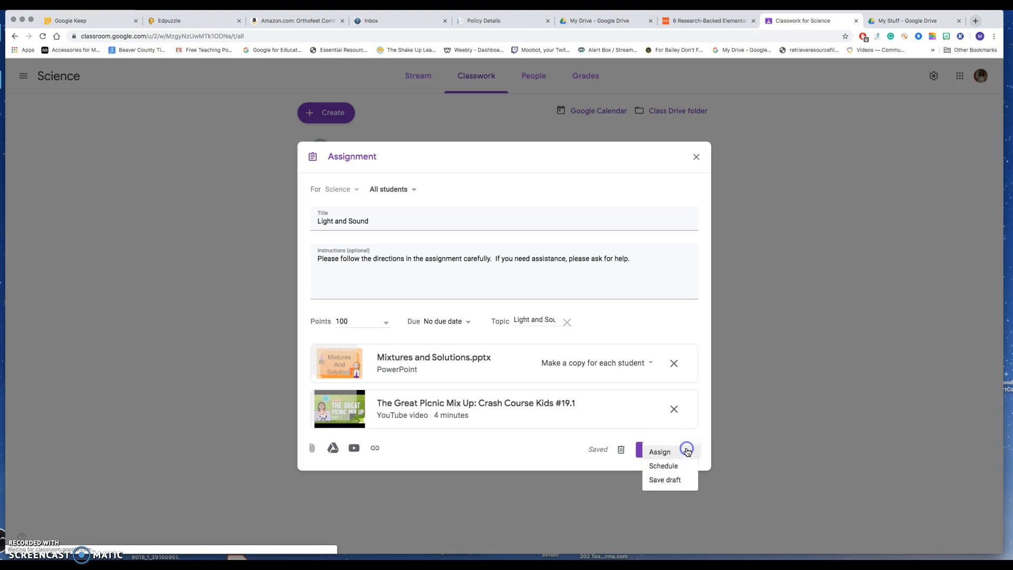
click(665, 480)
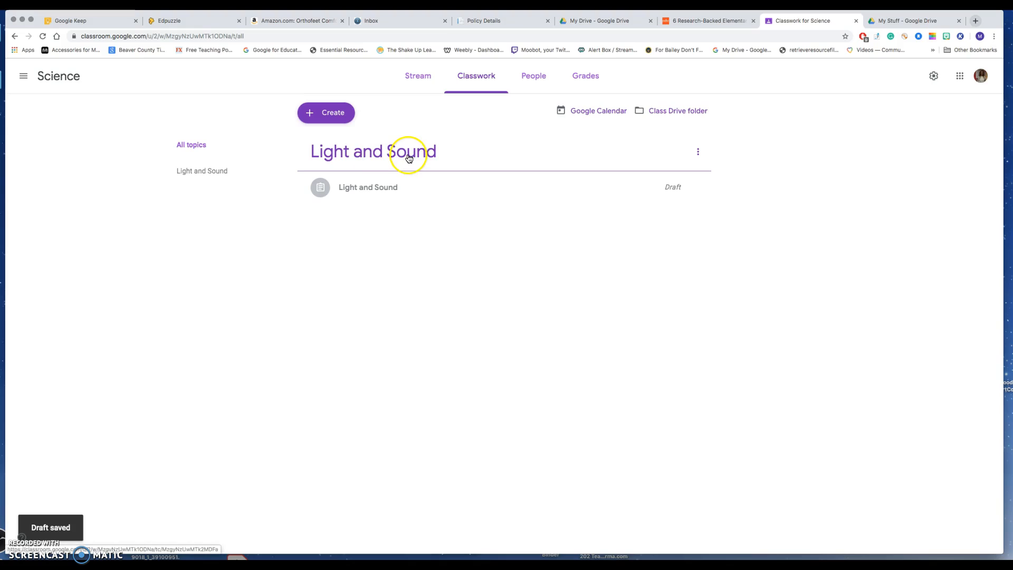
Create a new assignment titled "Landforms" with the instructions "Please read the directions carefully."
click(334, 116)
click(336, 139)
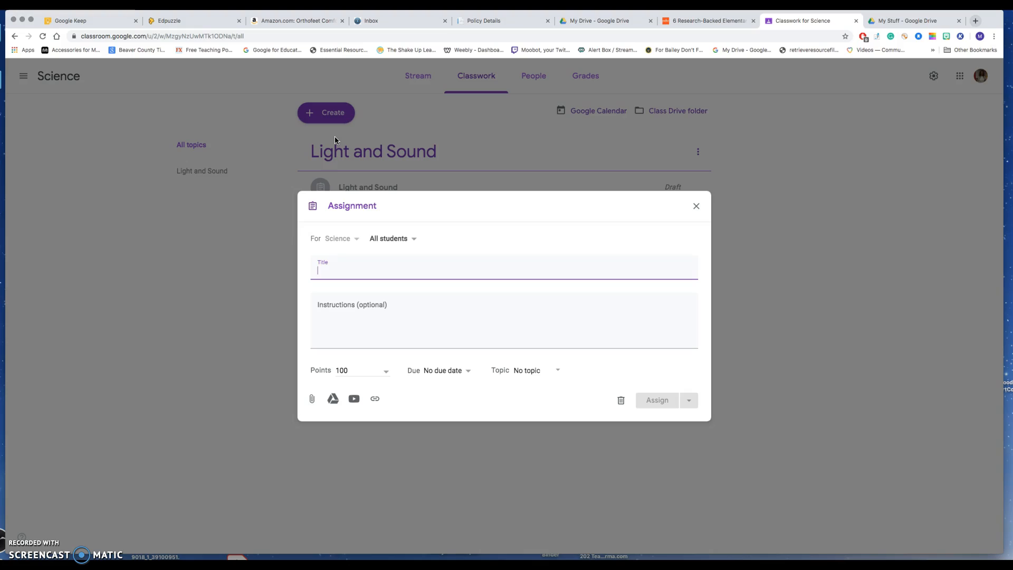
text(Landforms)
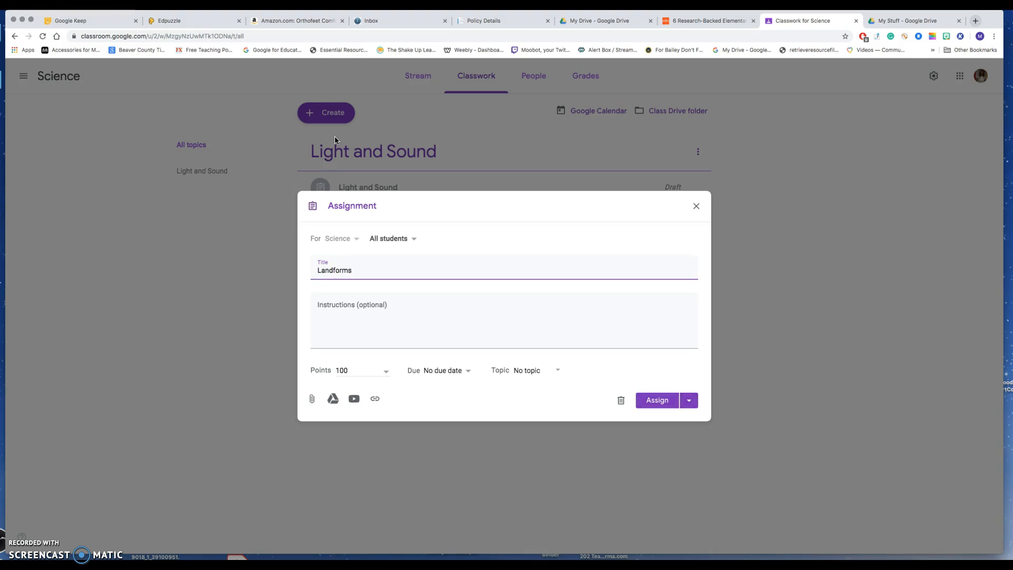
click(375, 330)
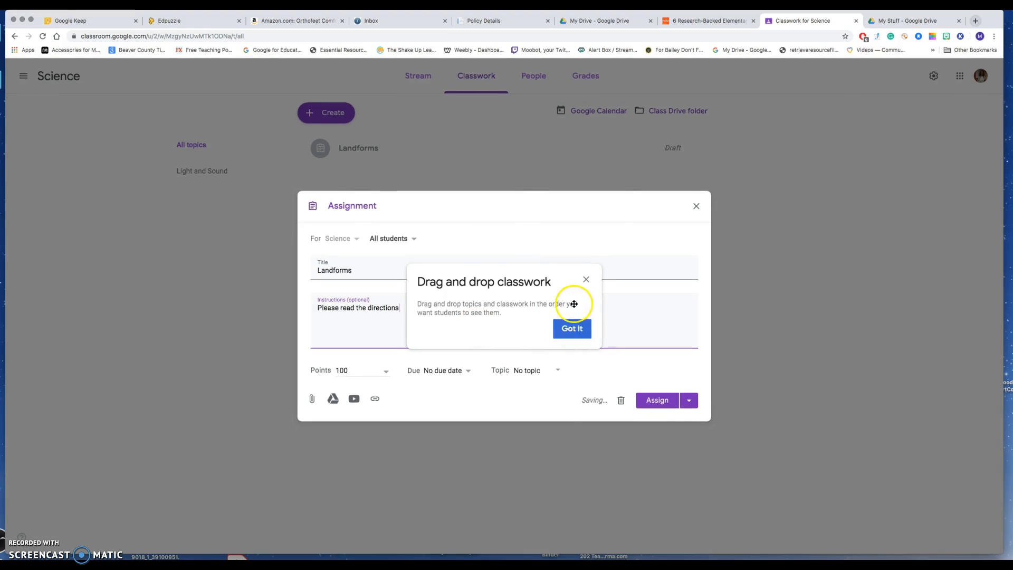
click(586, 279)
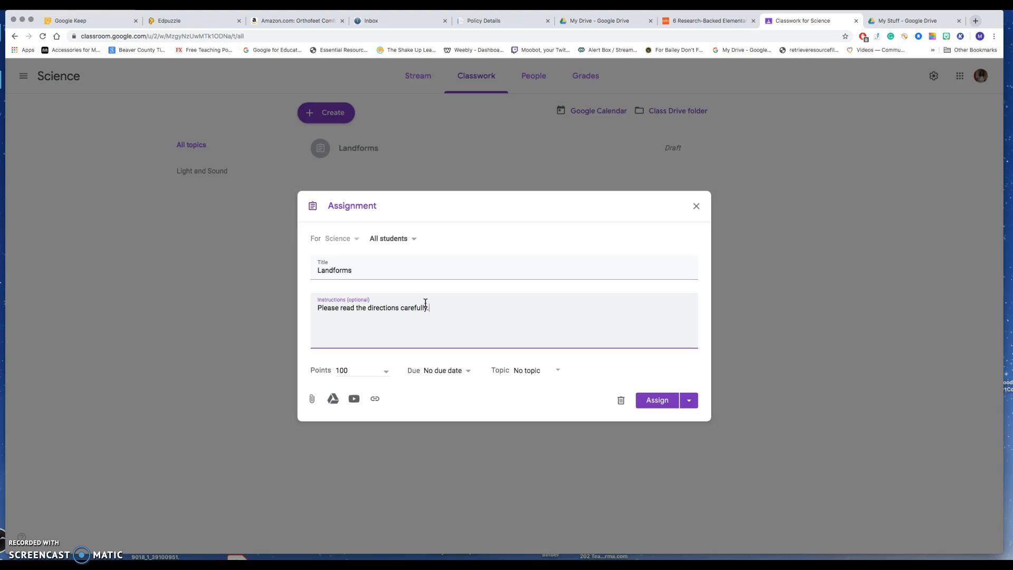
Create a new topic named Landforms for the Landforms assignment
click(558, 371)
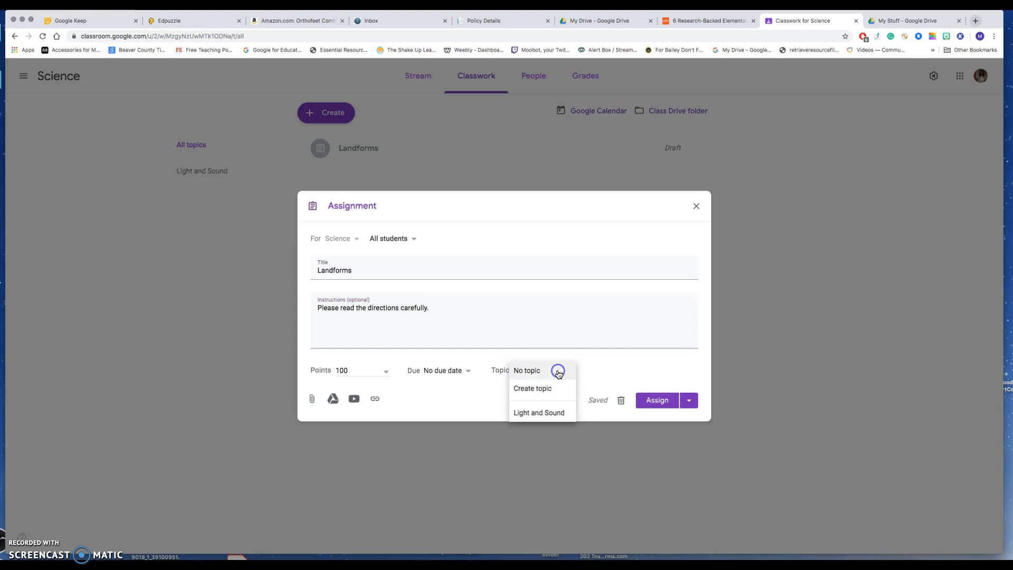
click(544, 389)
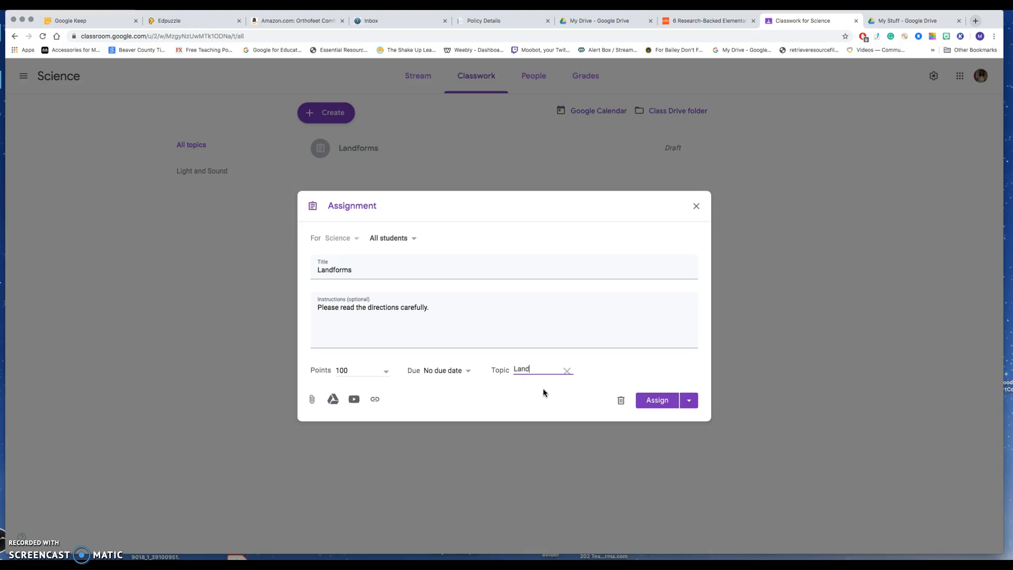
text(Landforms)
Search YouTube for "landforms", attach "Landforms, Hey!: Crash Course Kids #17.1", and assign the Landforms assignment to the class
click(353, 401)
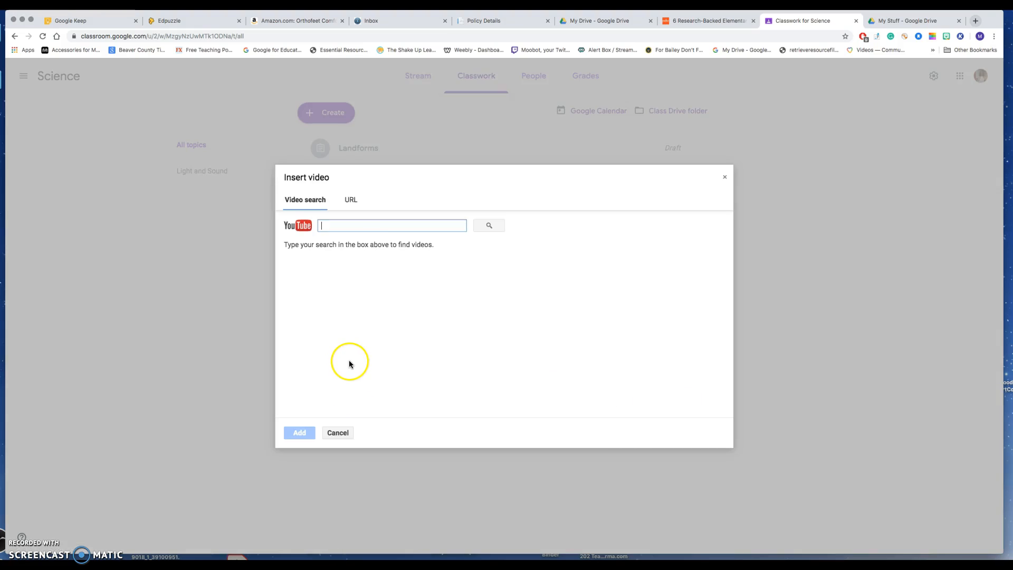
text(landforms)
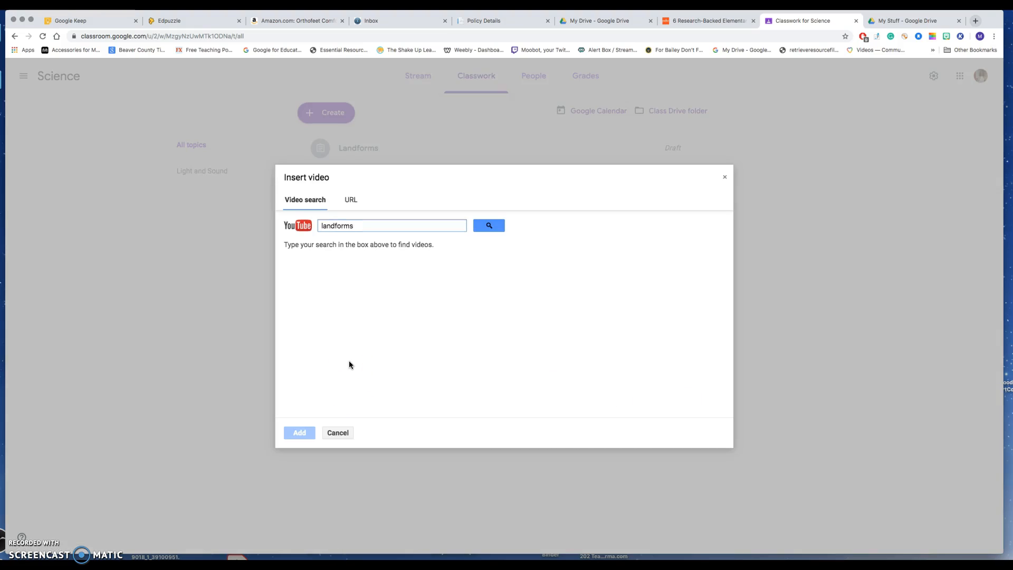
key(Return)
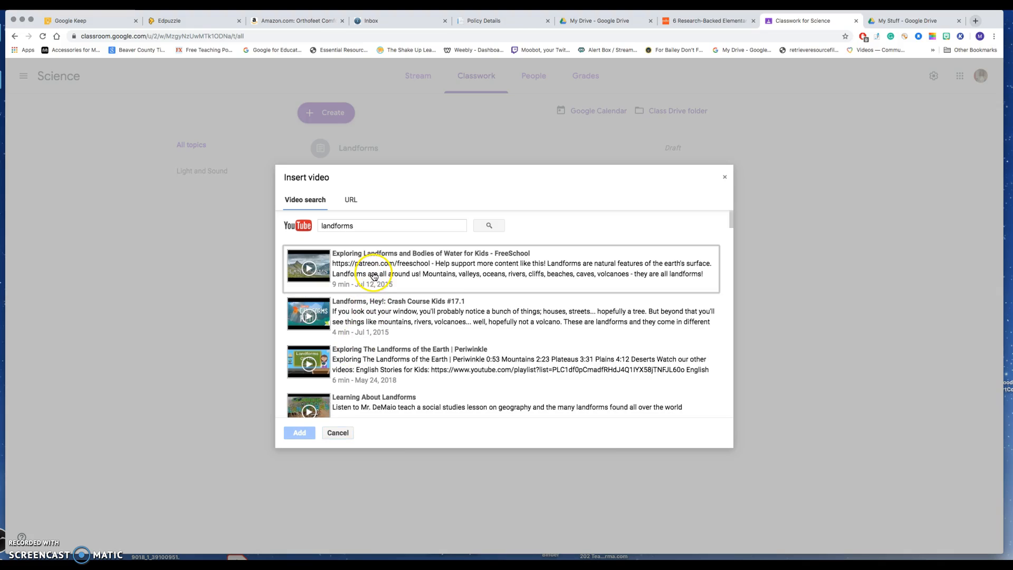
double_click(372, 305)
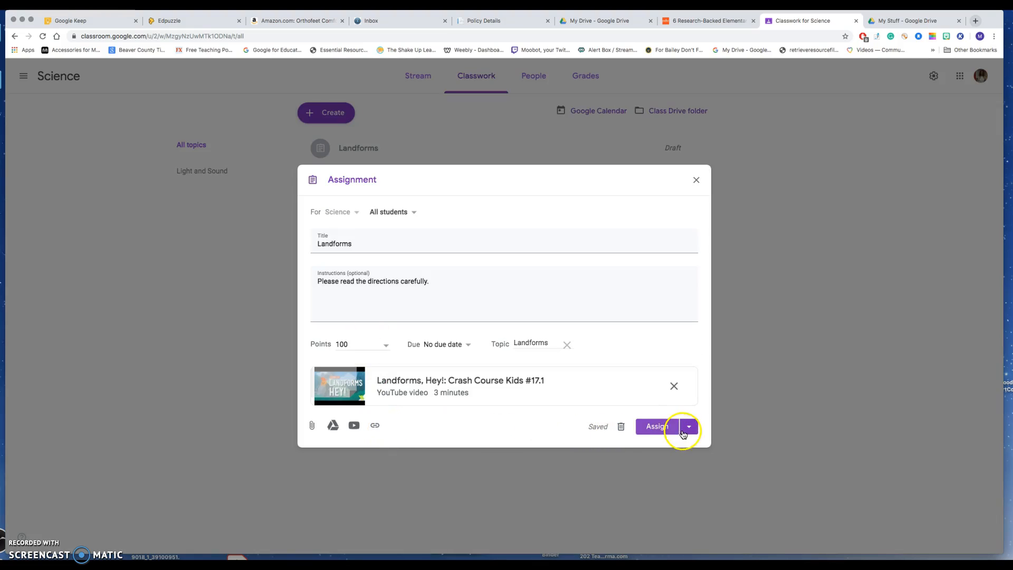
click(659, 427)
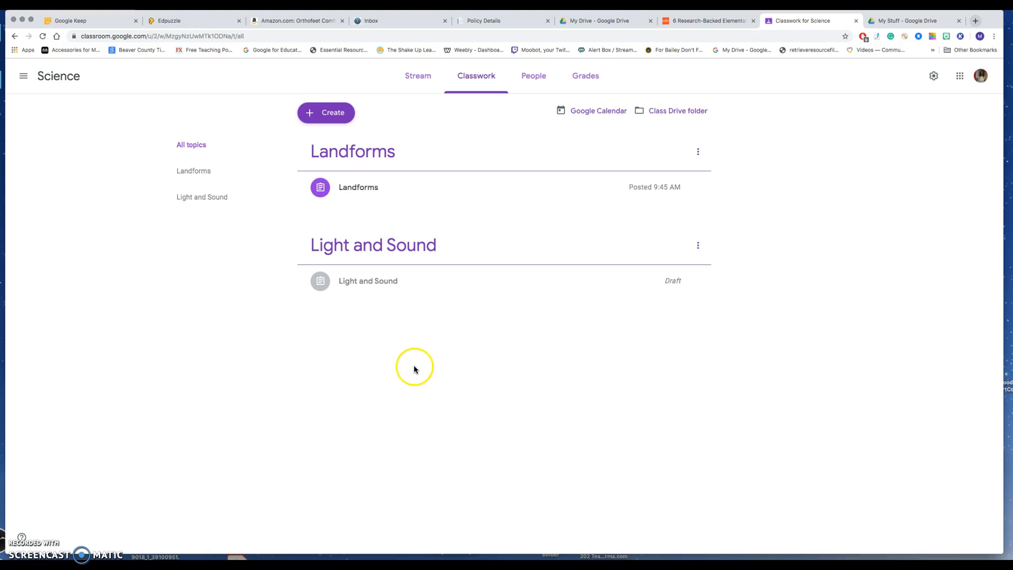
Look at the rename, delete, copy link and move options of the Landforms and Light and Sound topics
click(699, 154)
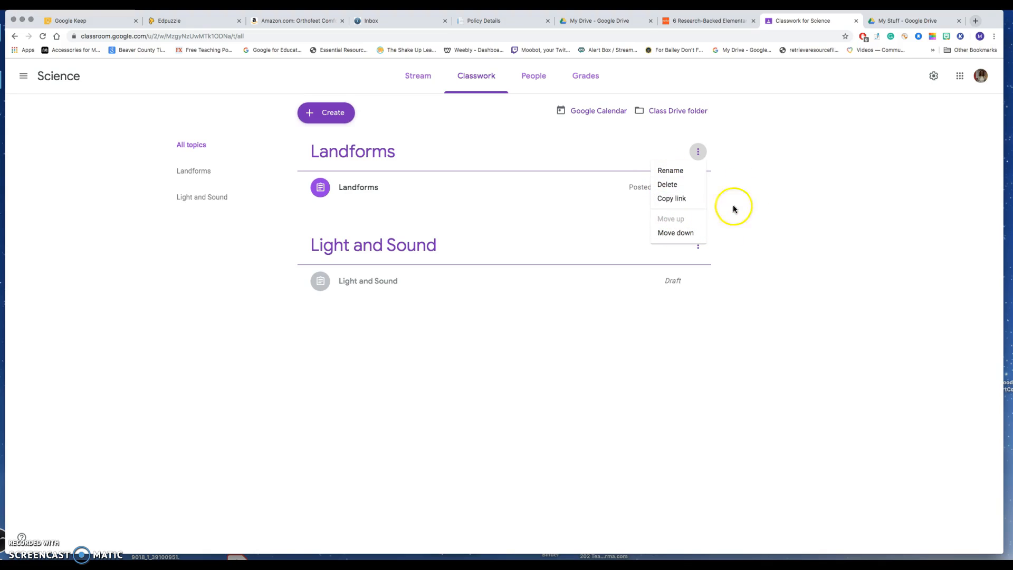
click(745, 163)
click(699, 246)
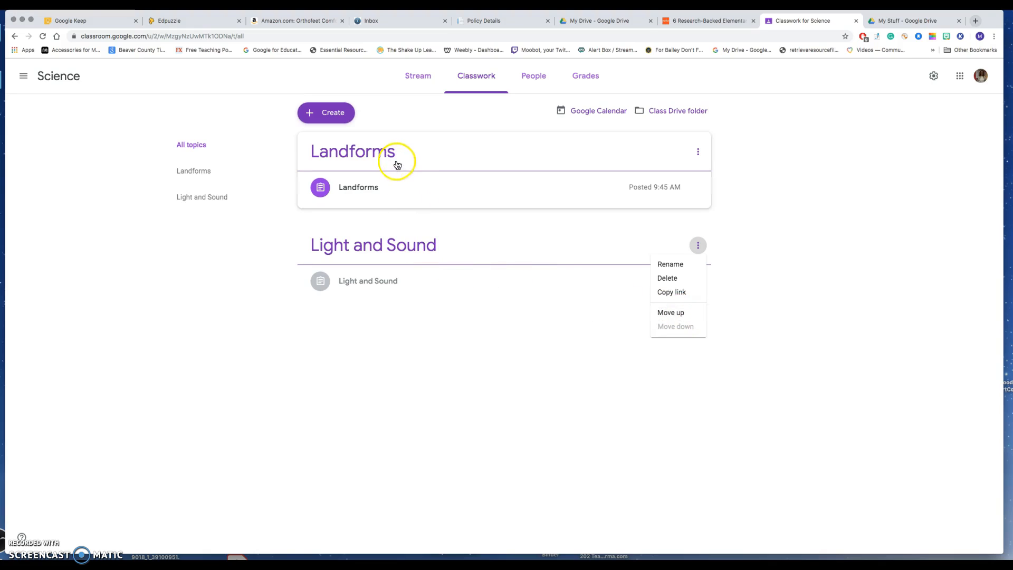
click(697, 246)
click(754, 261)
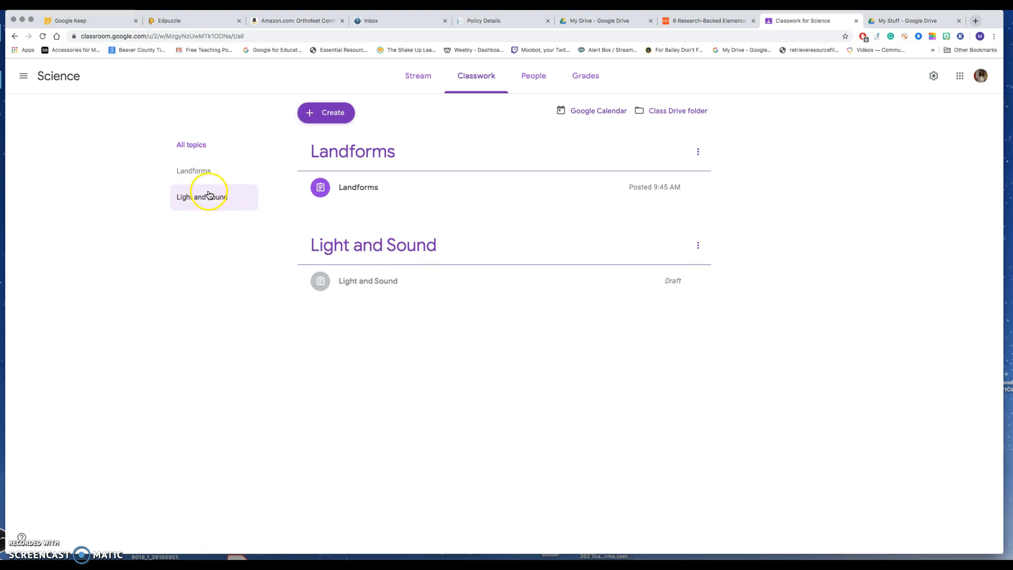
Open the Science class's Grades page and advance through its grading system introduction
click(571, 78)
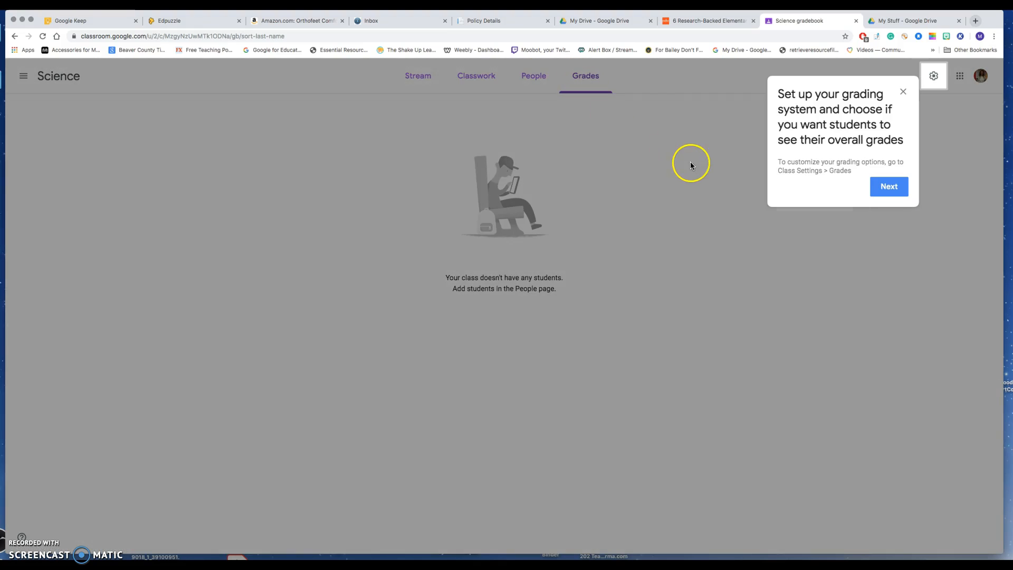
click(890, 188)
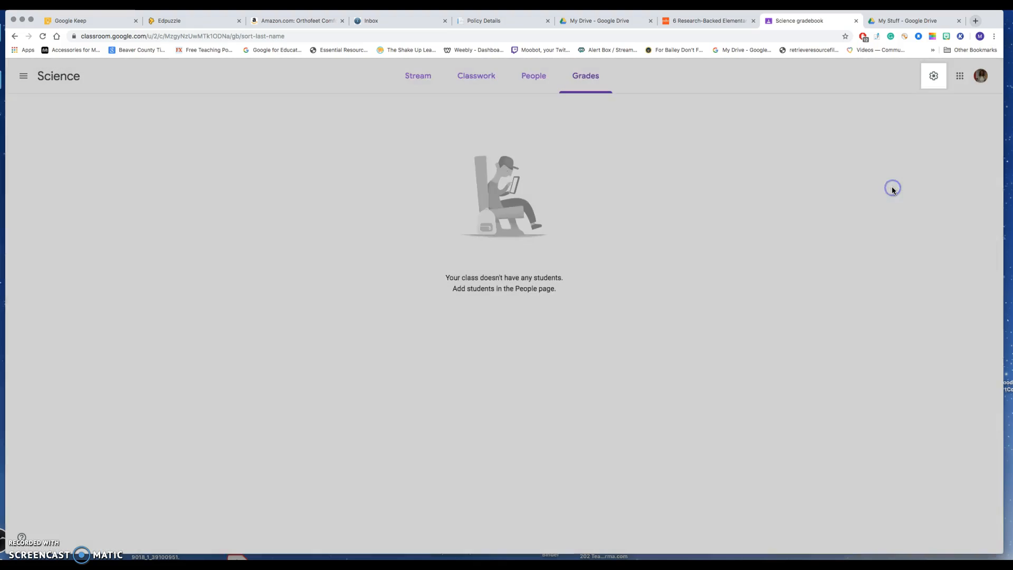